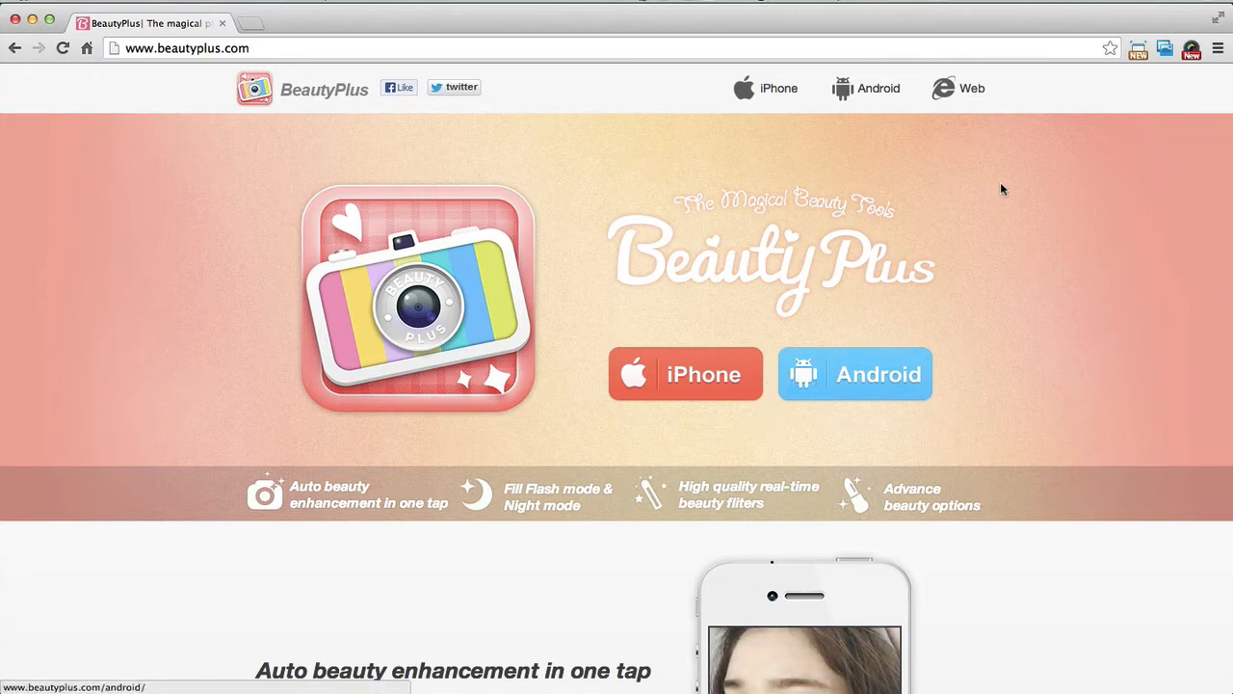
Open the web version, load modele.jpg from the Bureau folder for touch-up, and restore the photo to its original look.
click(955, 91)
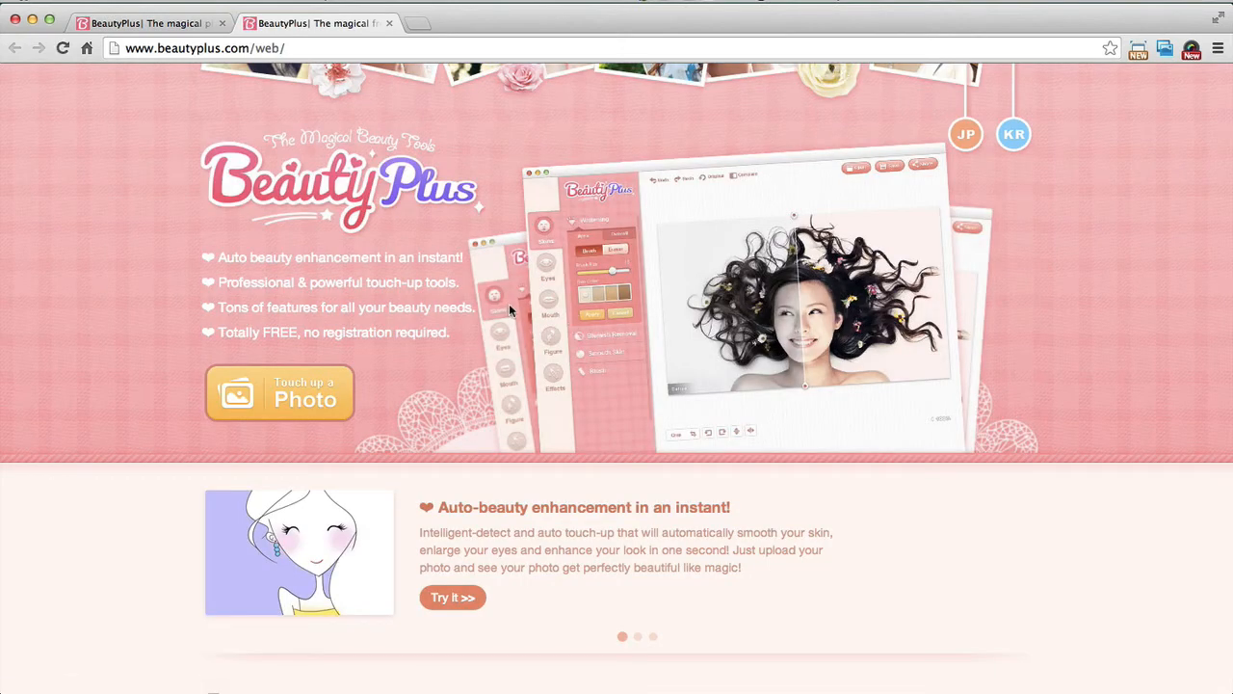
click(279, 400)
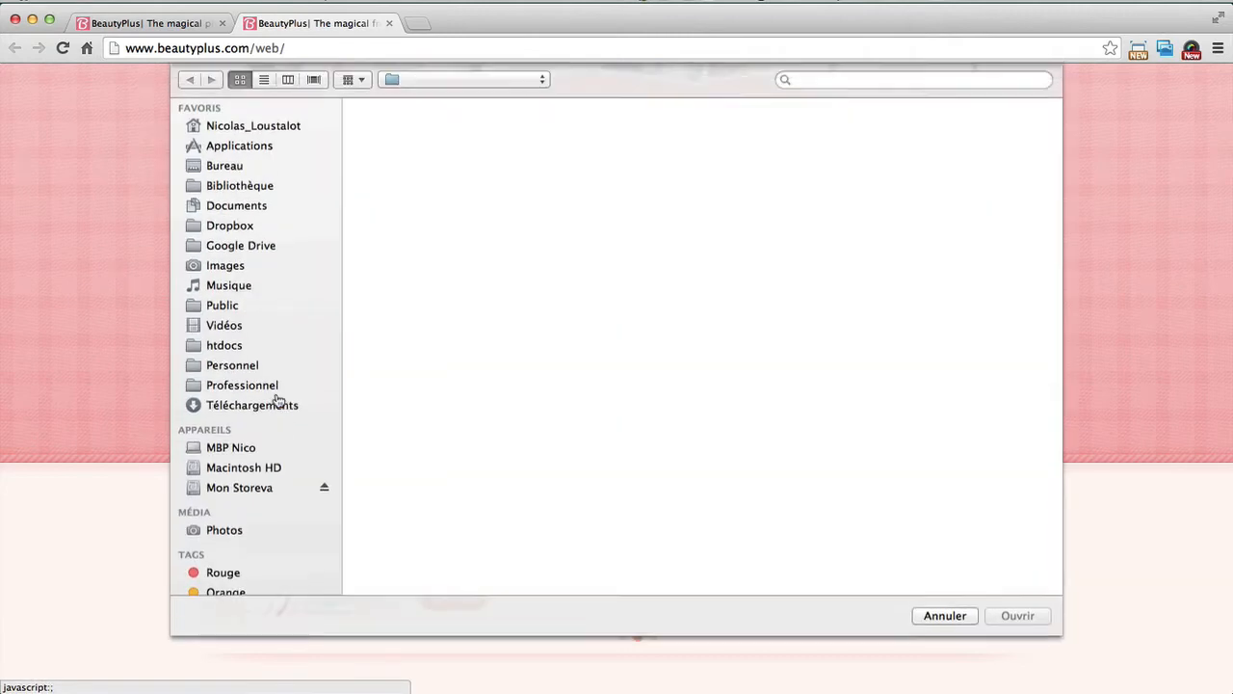
click(407, 128)
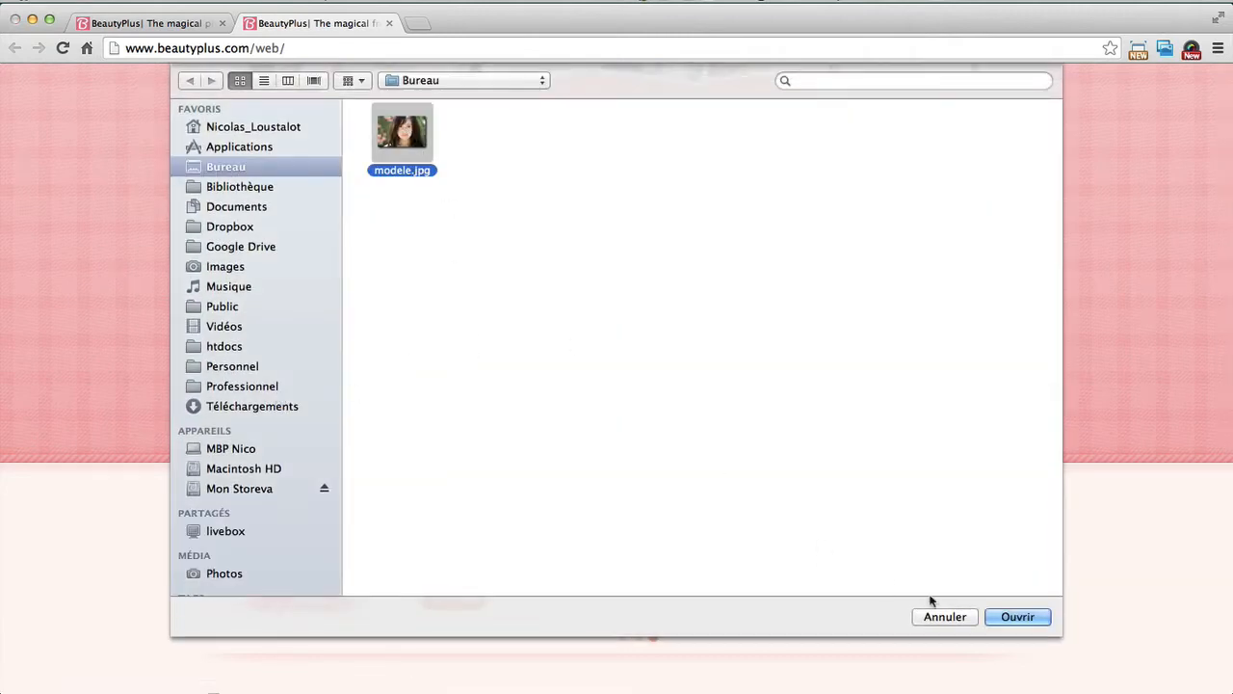
click(1005, 616)
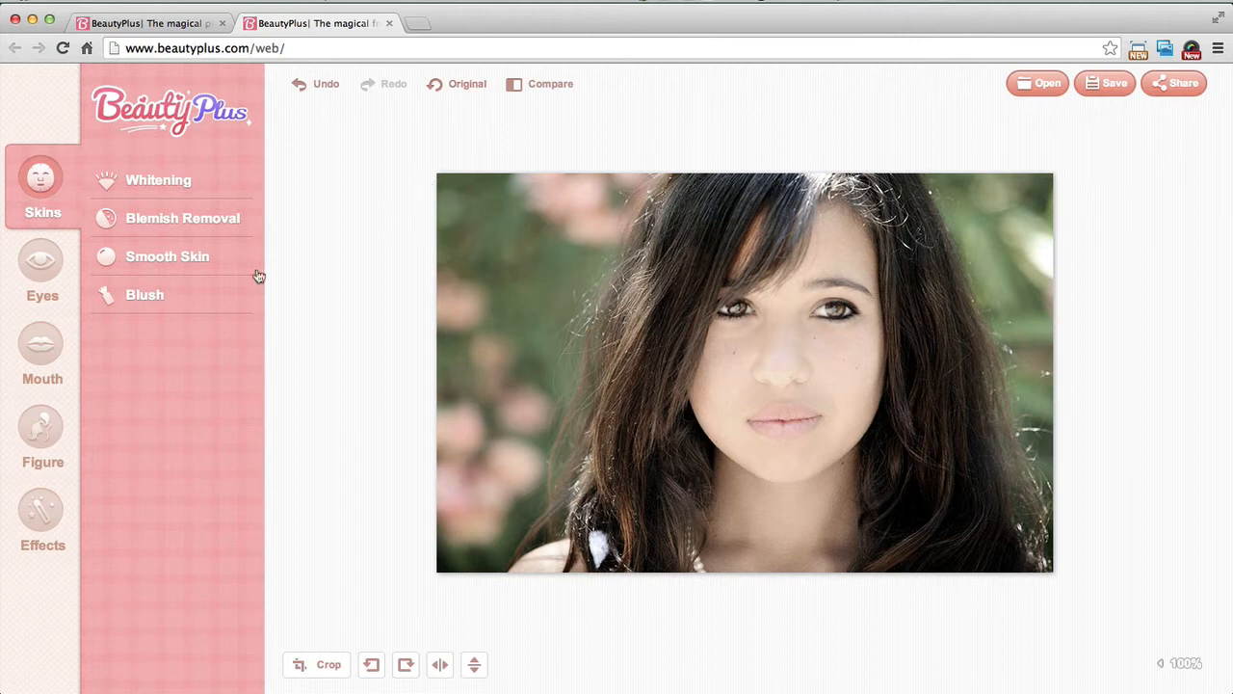
click(461, 87)
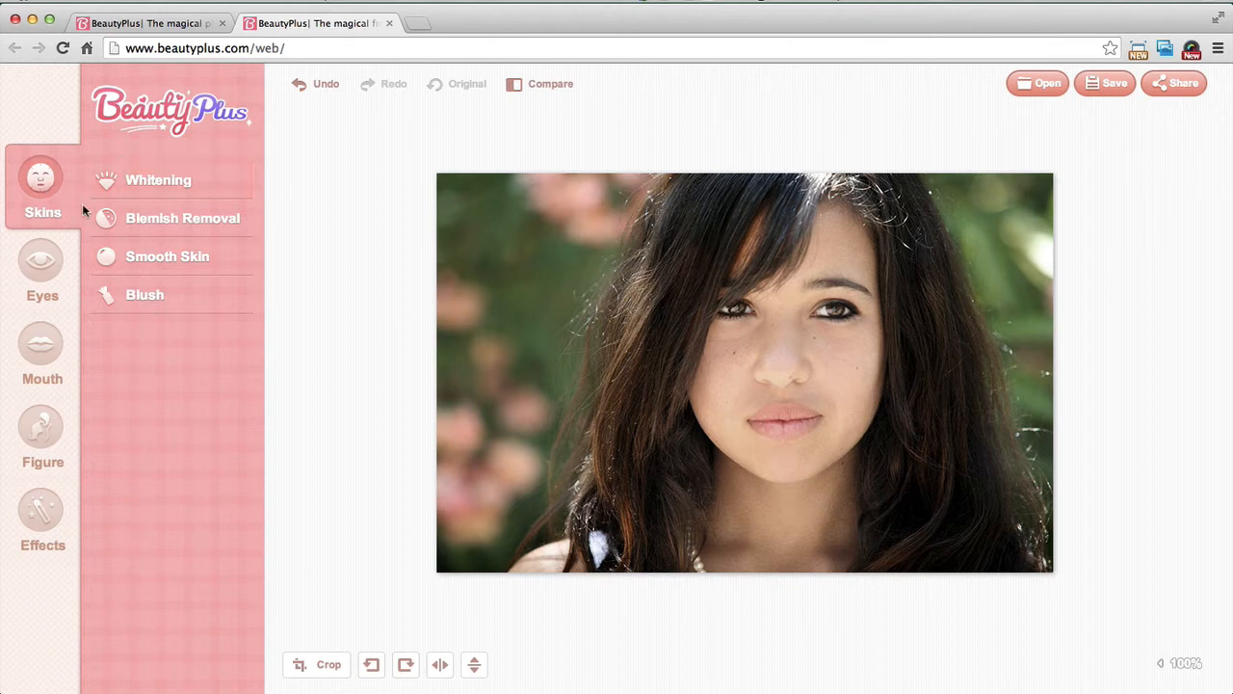
Try overall Whitening at intensity 5 on the portrait.
click(191, 184)
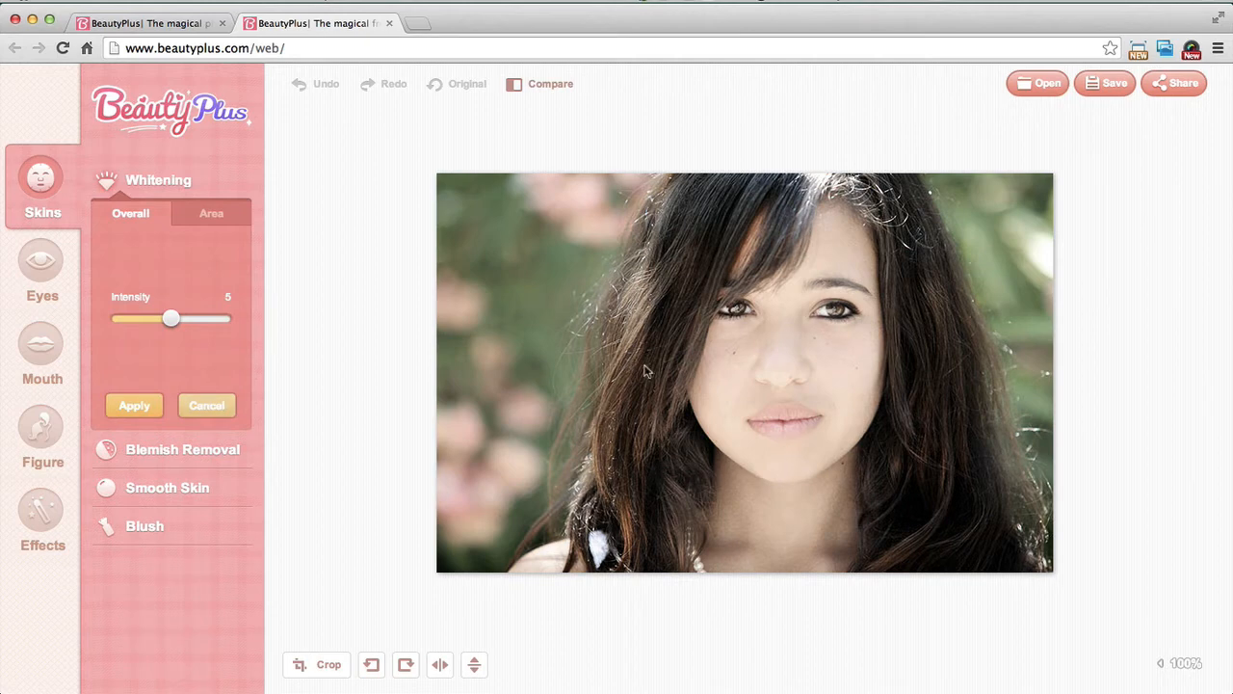
click(203, 405)
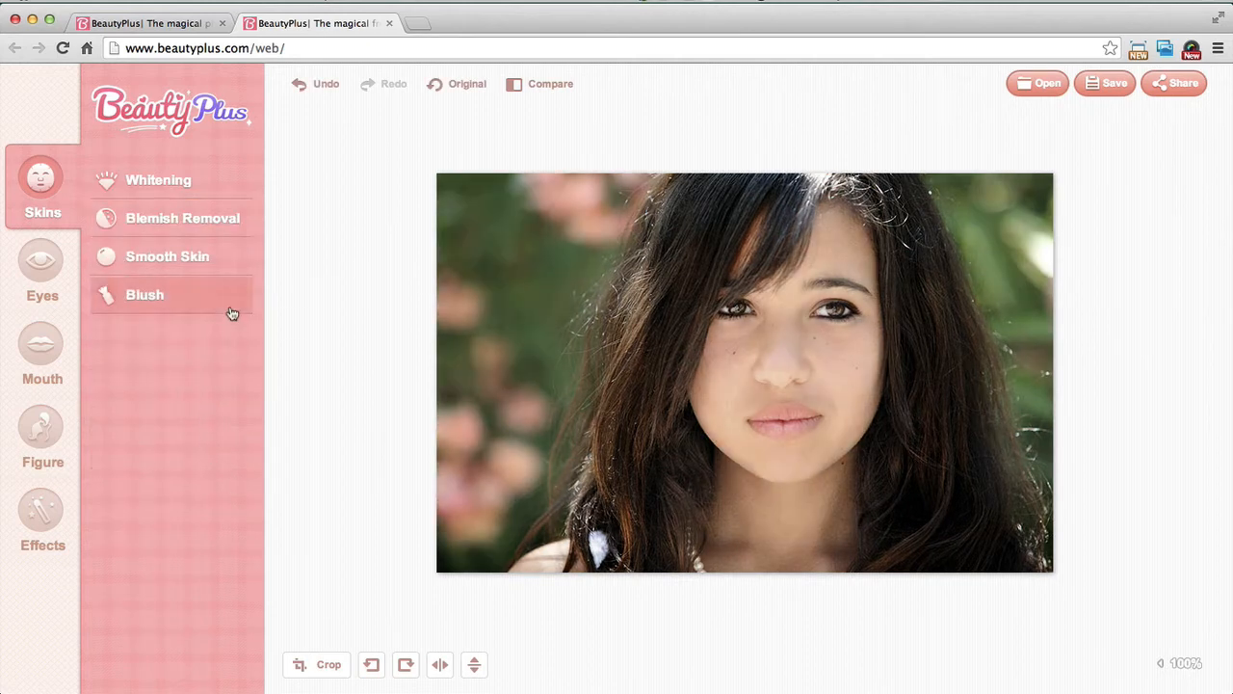
Remove the small blemishes on the face with Blemish Removal at brush size 15 and apply the correction.
click(165, 222)
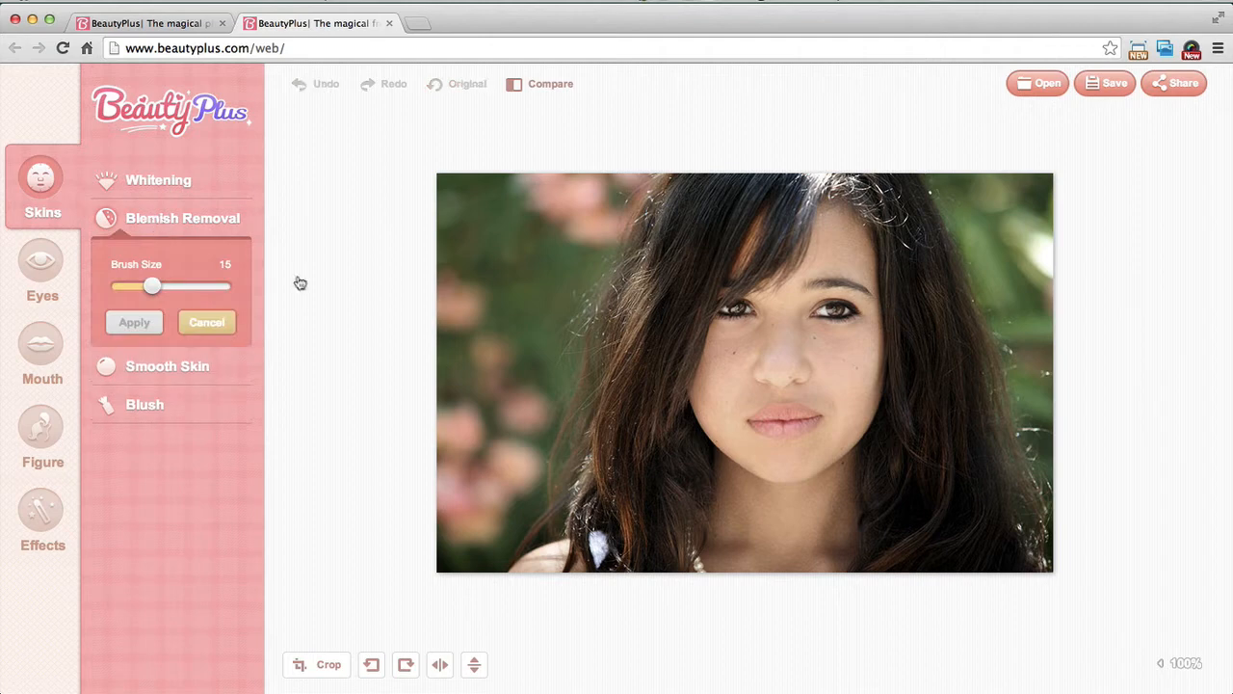
click(815, 339)
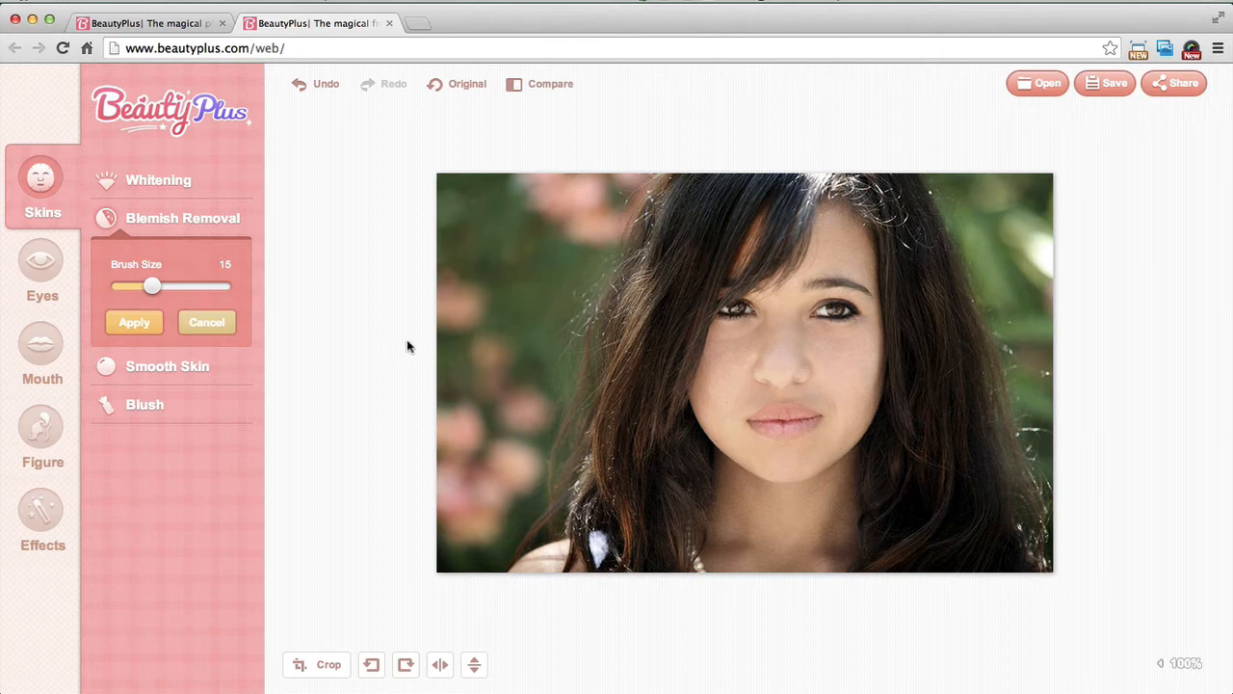
click(135, 324)
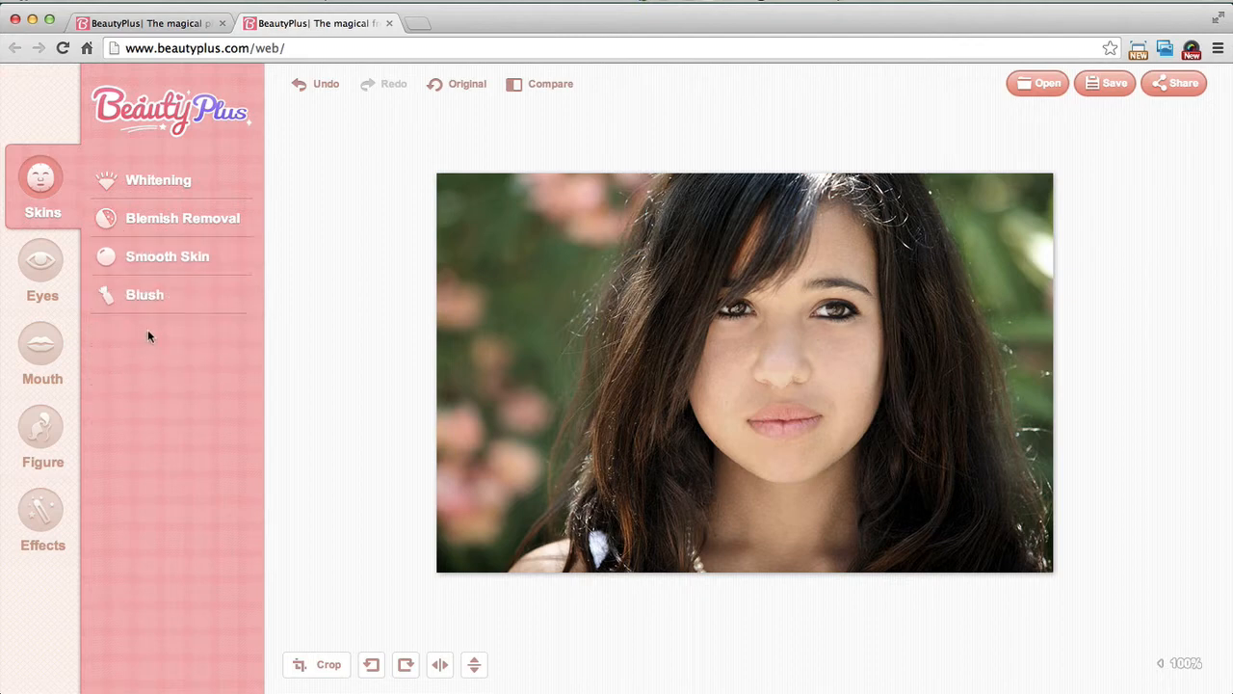
Apply overall Smooth Skin at intensity 50, checking it against the original with the before/after comparison.
click(163, 267)
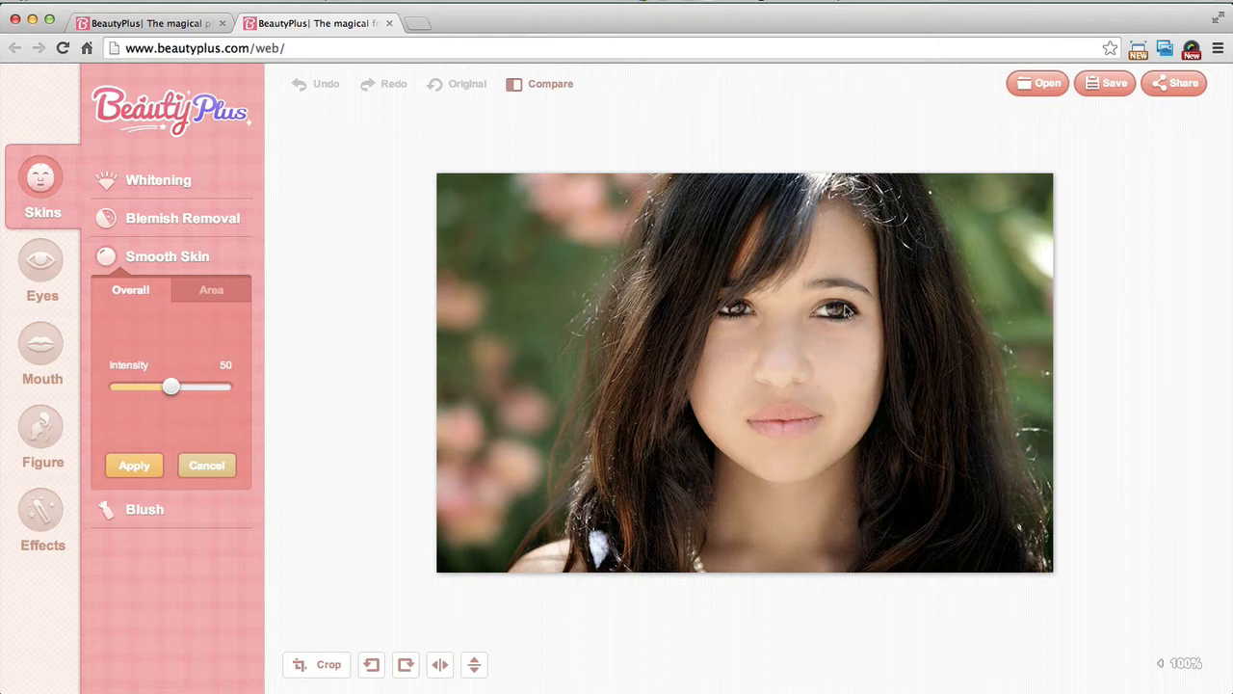
click(544, 88)
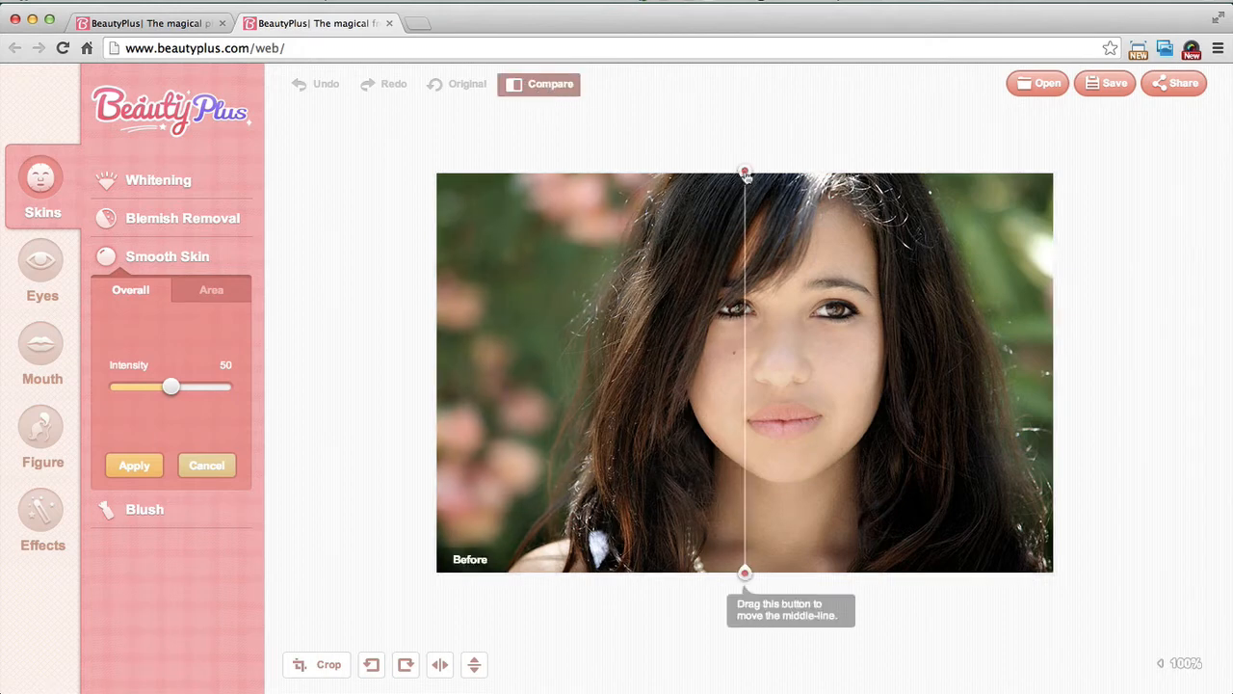
drag(746, 173, 771, 193)
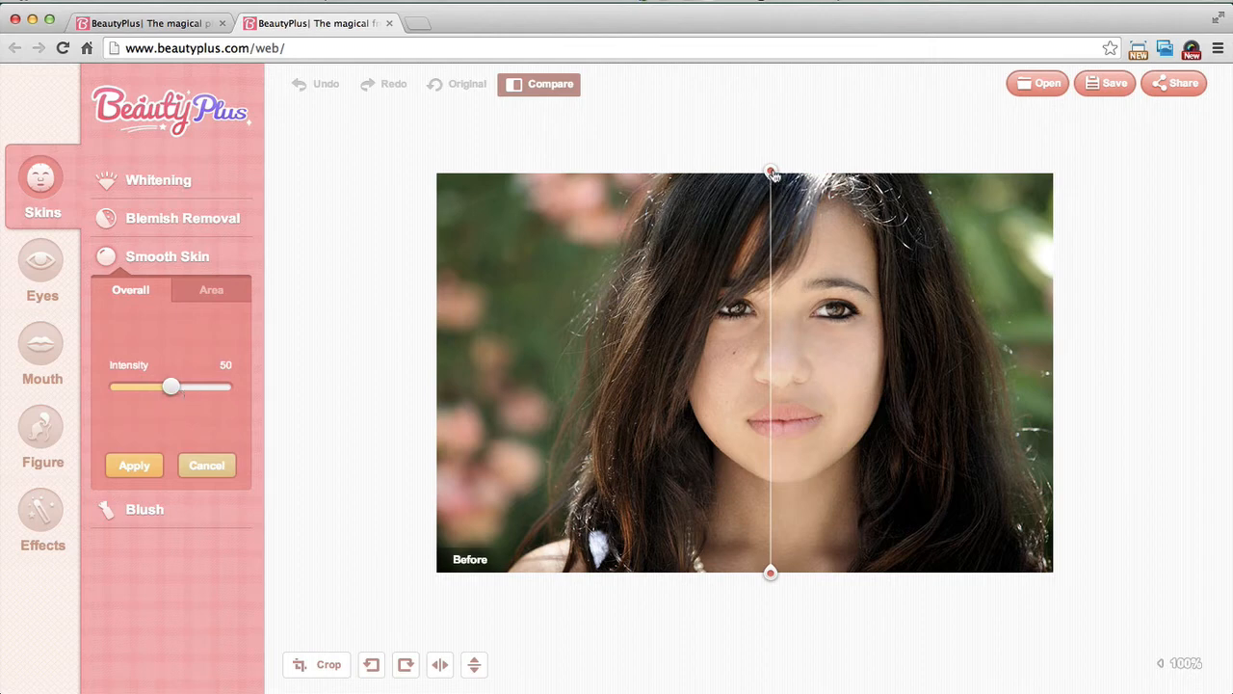
drag(771, 177, 656, 212)
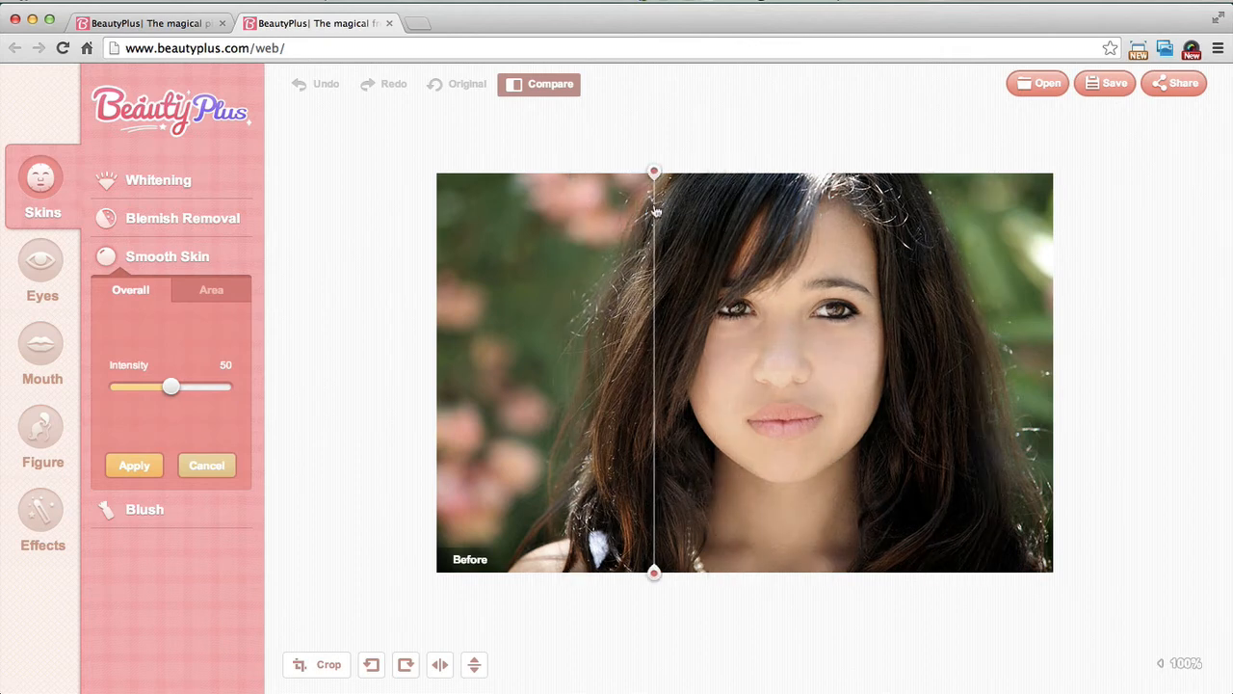
click(133, 467)
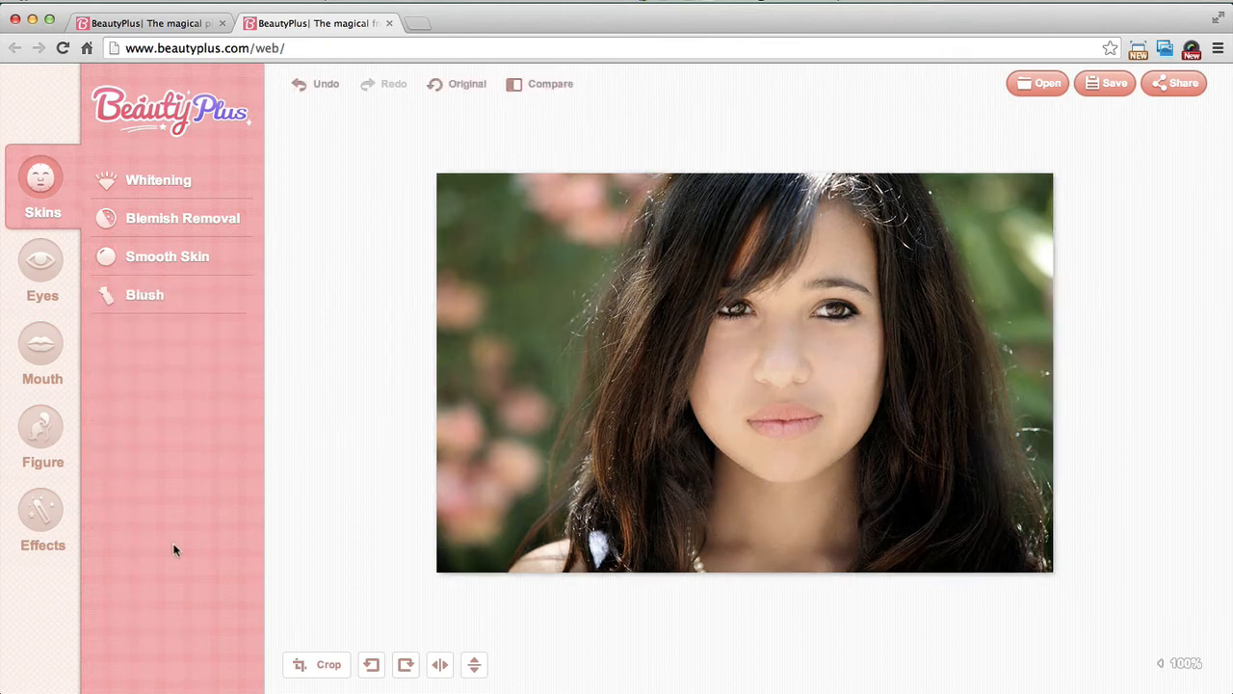
Review the Blush brush and color options without applying any blush.
click(145, 301)
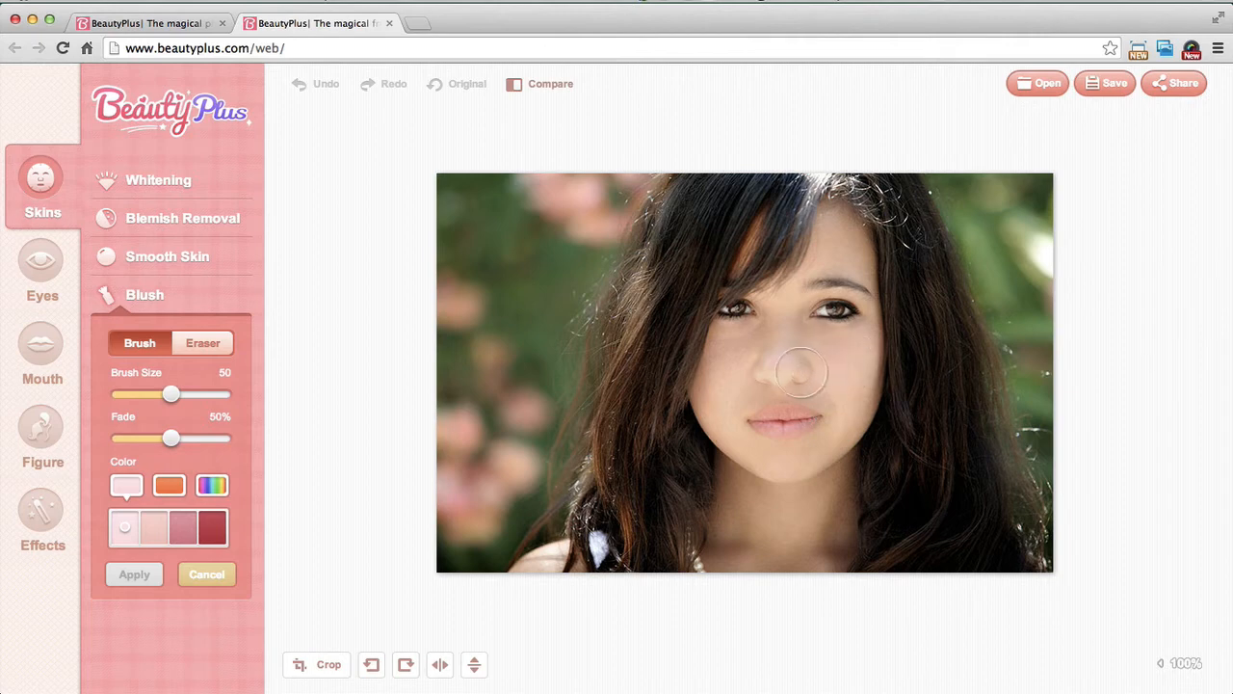
click(203, 579)
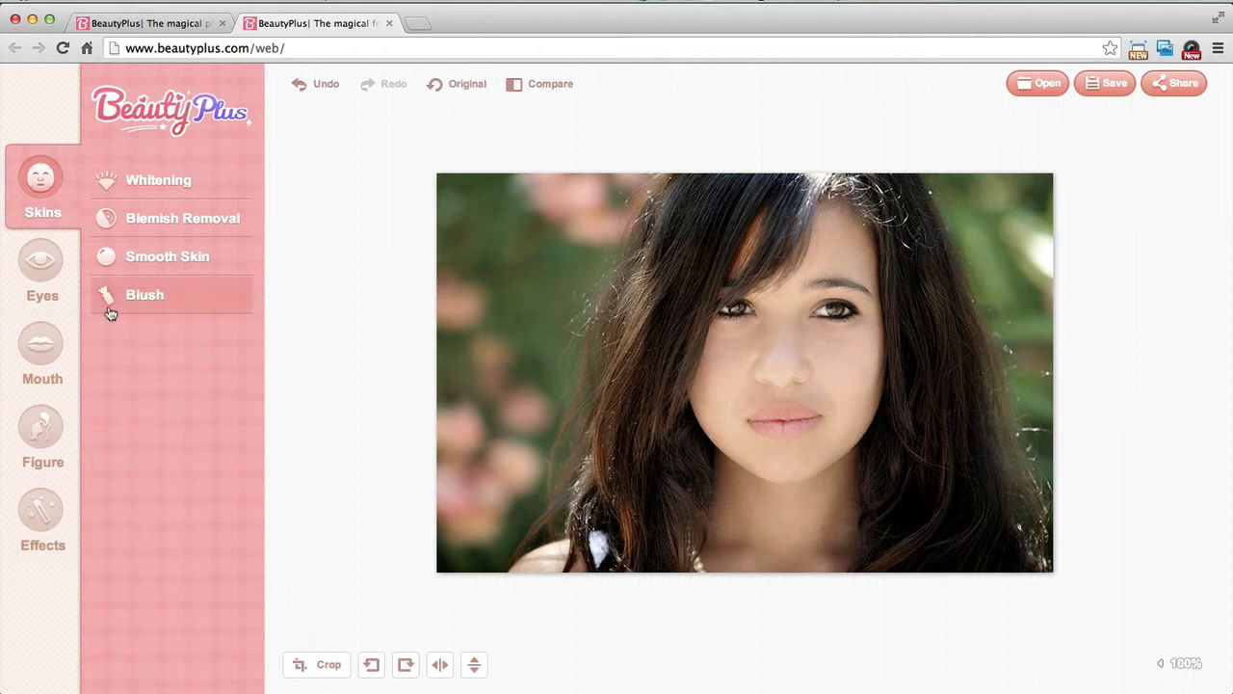
Try enlarging one eye with the Enlarger at brush size 50 and intensity 15%.
click(40, 262)
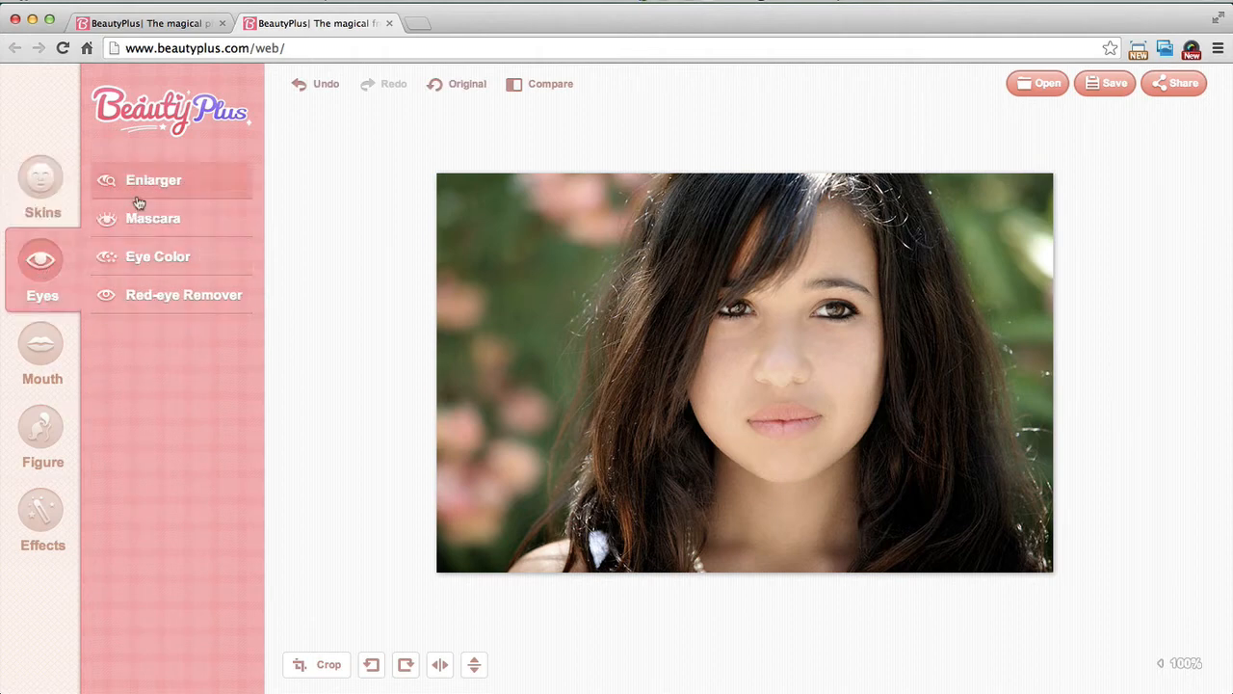
click(164, 181)
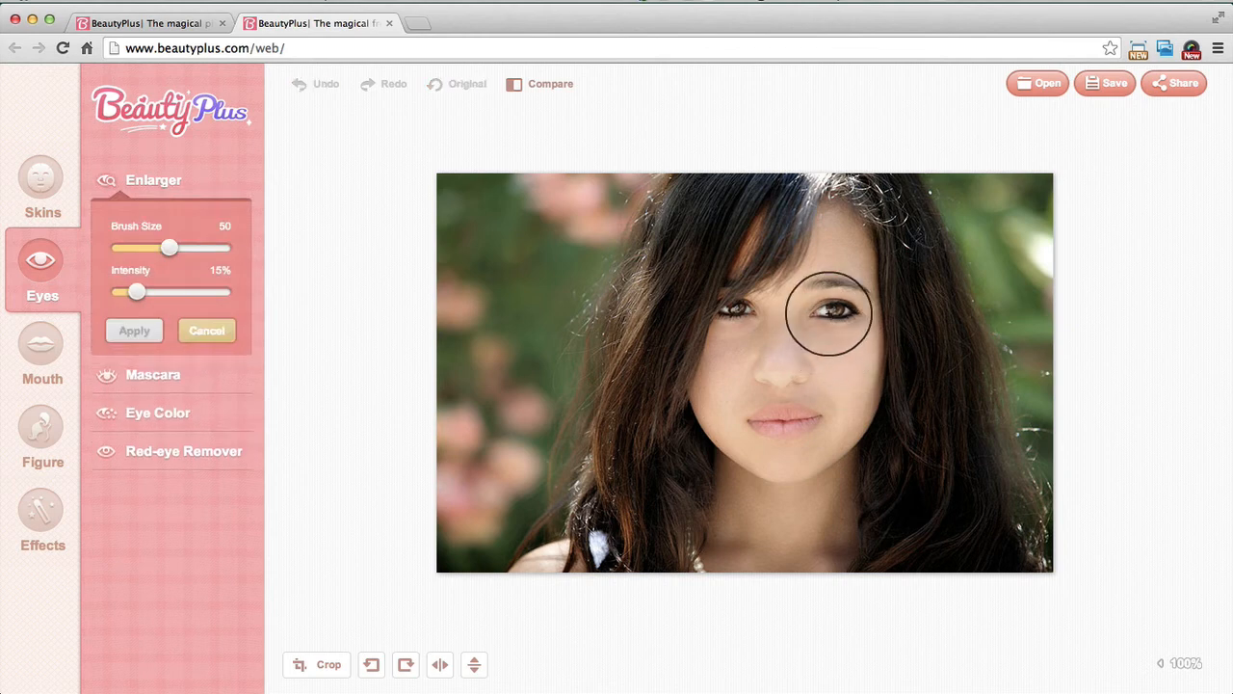
click(834, 310)
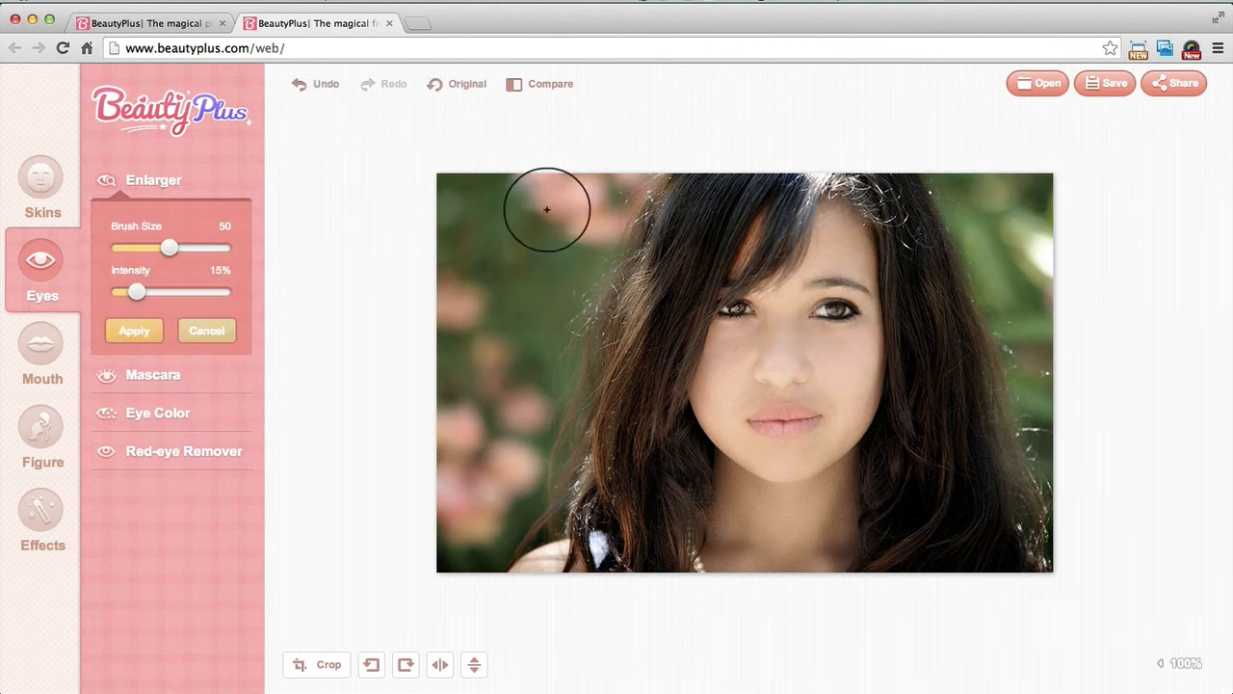
click(308, 89)
click(207, 334)
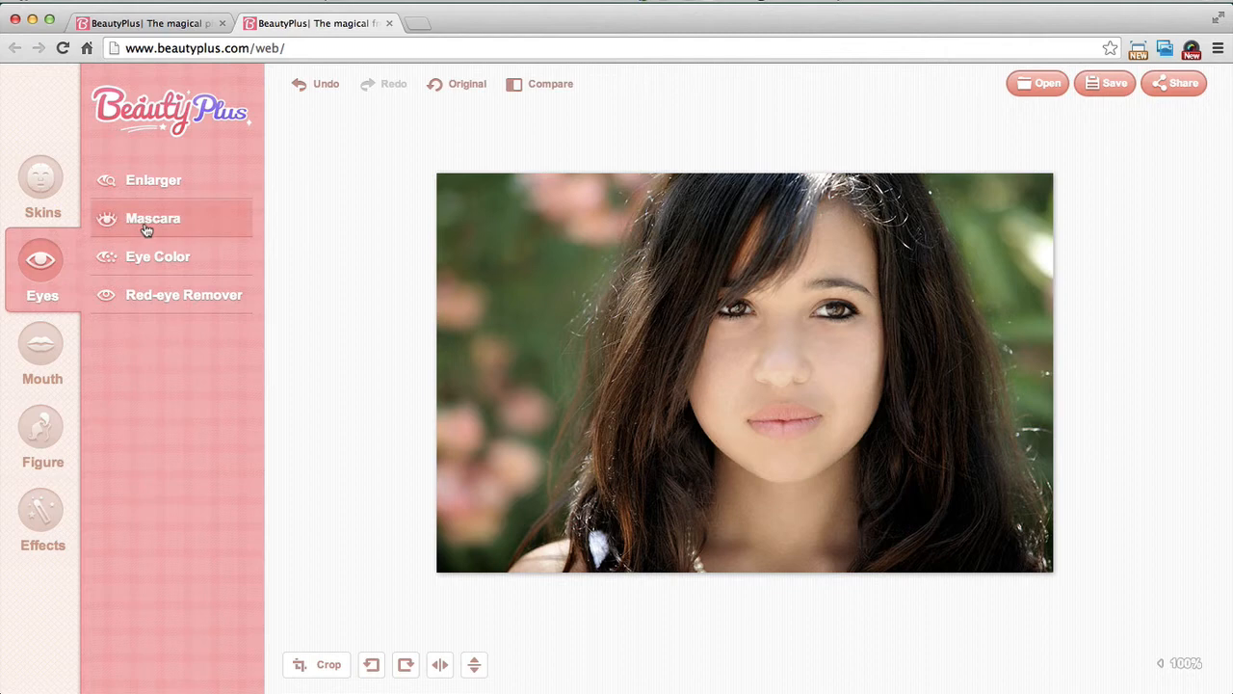
Darken the eye makeup with the Mascara brush at size 13 and intensity 5%, and apply it.
click(146, 221)
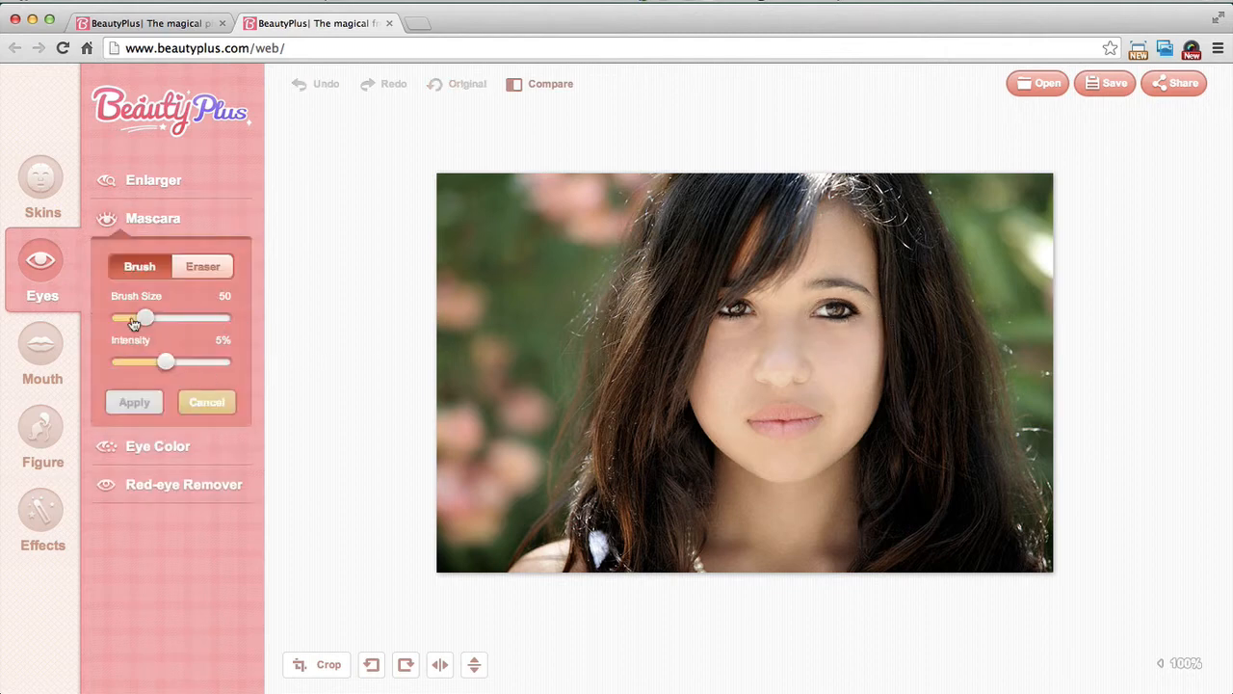
drag(147, 322, 126, 319)
mouse_move(826, 306)
mouse_down()
mouse_move(855, 310)
mouse_move(817, 318)
mouse_up()
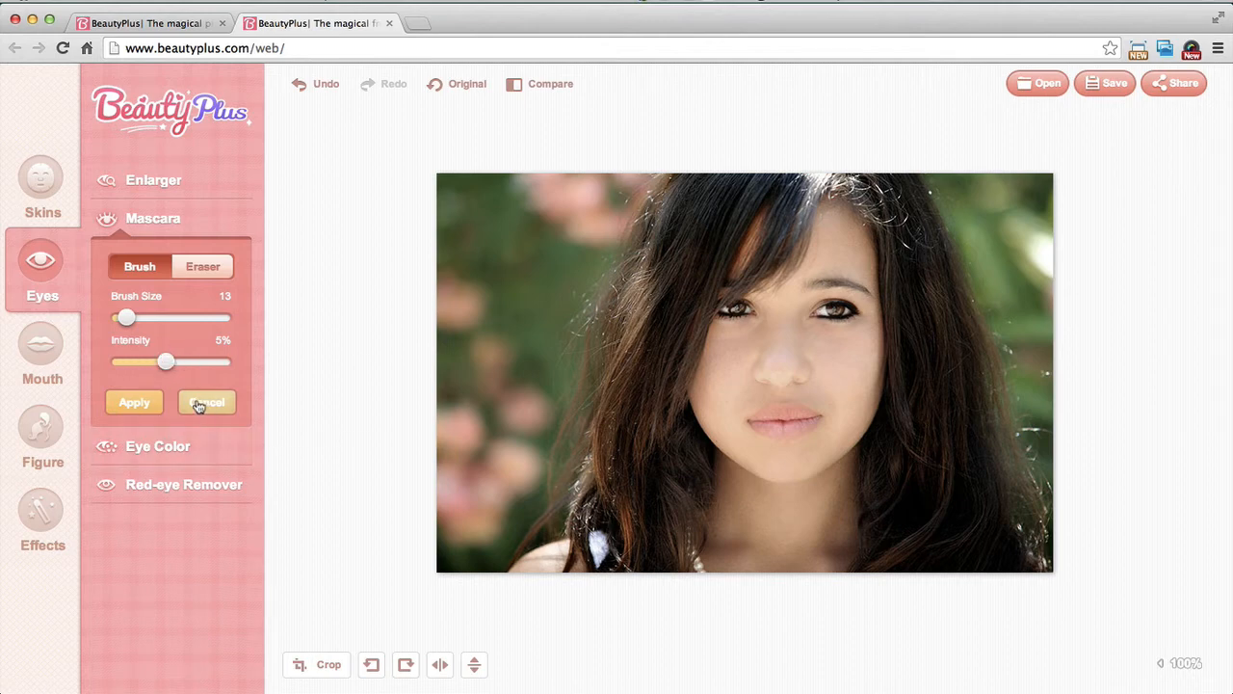
click(135, 402)
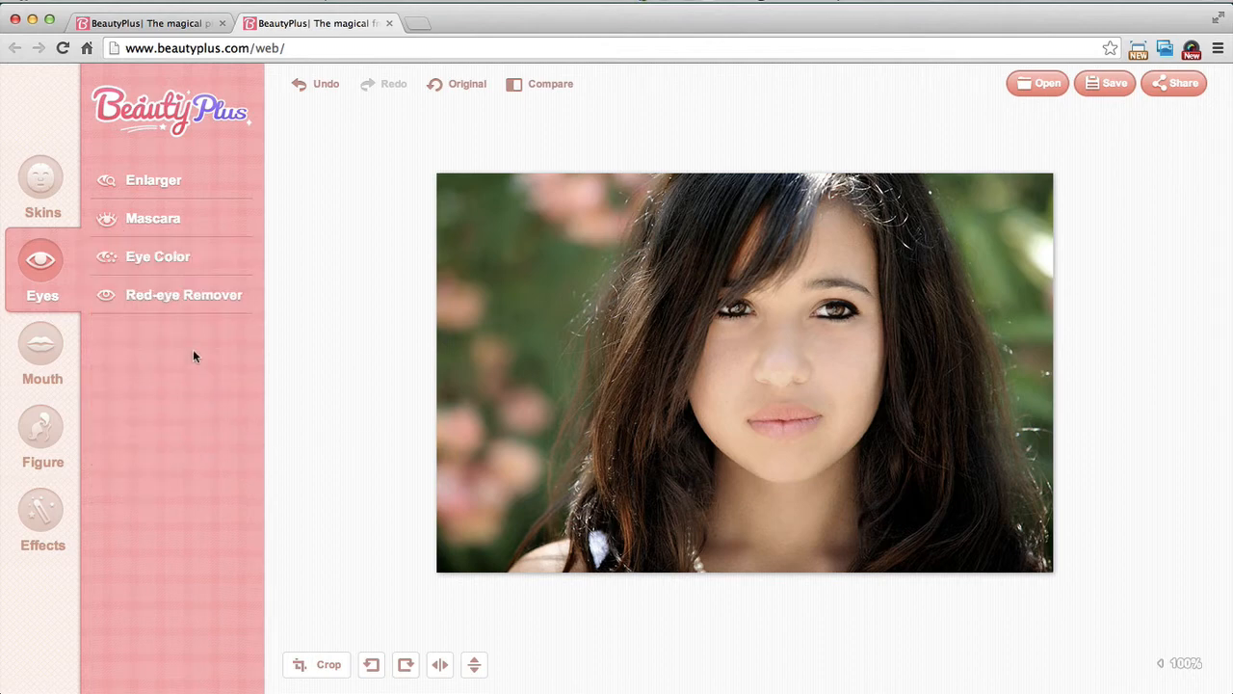
Review the Red-eye Remover options and the Teeth Whiten brush options without applying either to the portrait.
click(162, 303)
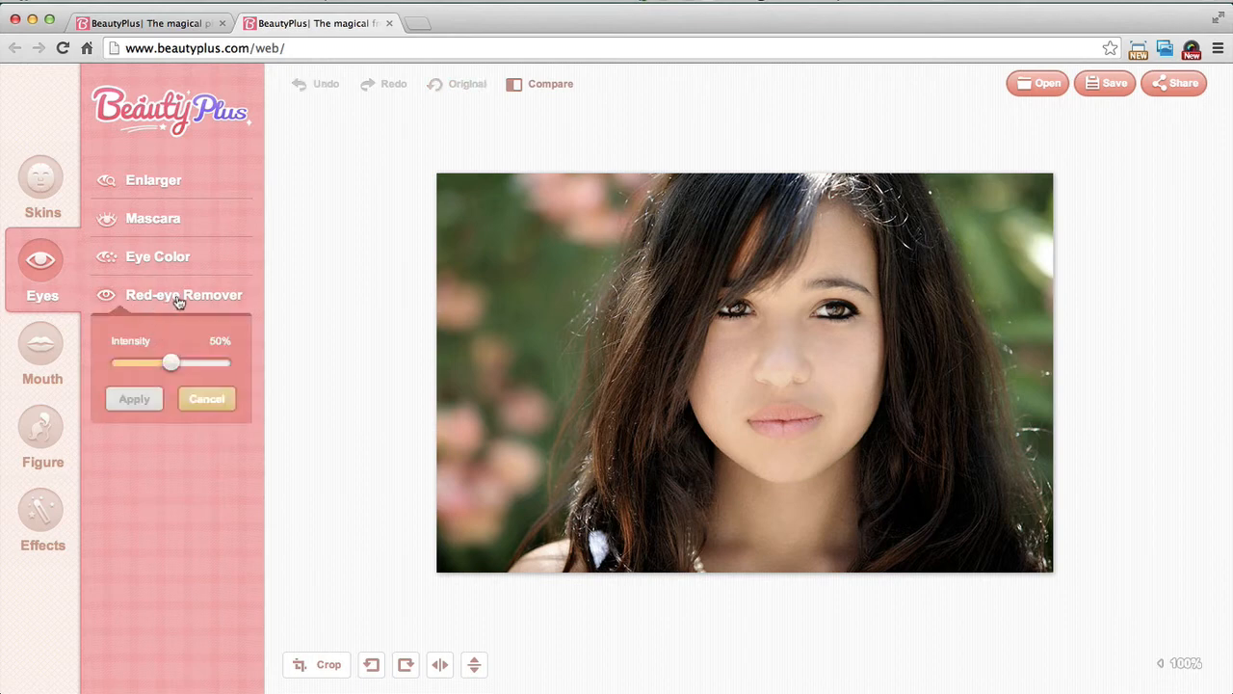
click(206, 399)
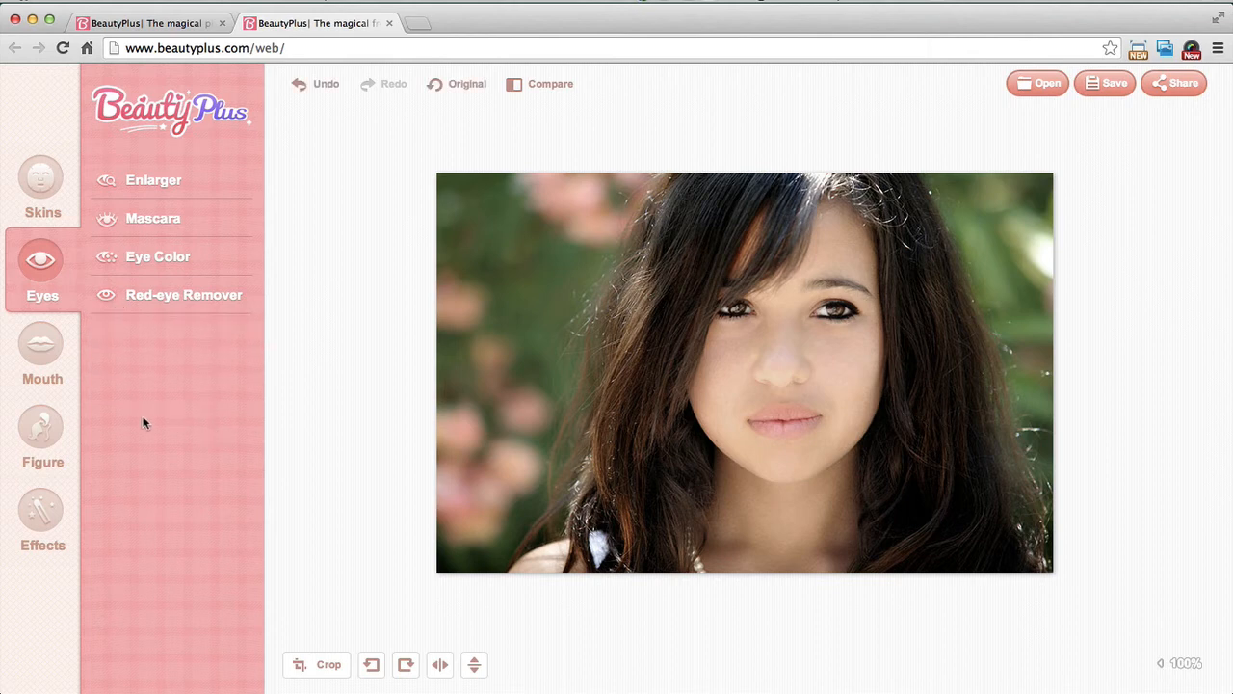
click(39, 345)
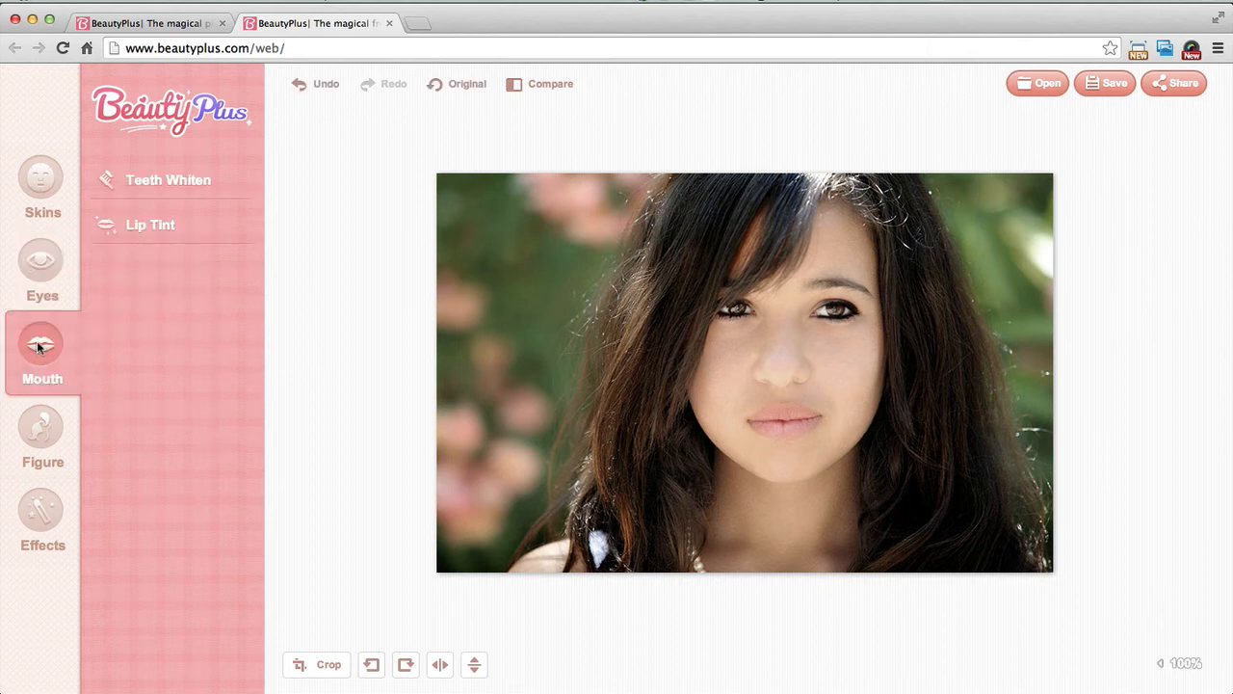
click(150, 183)
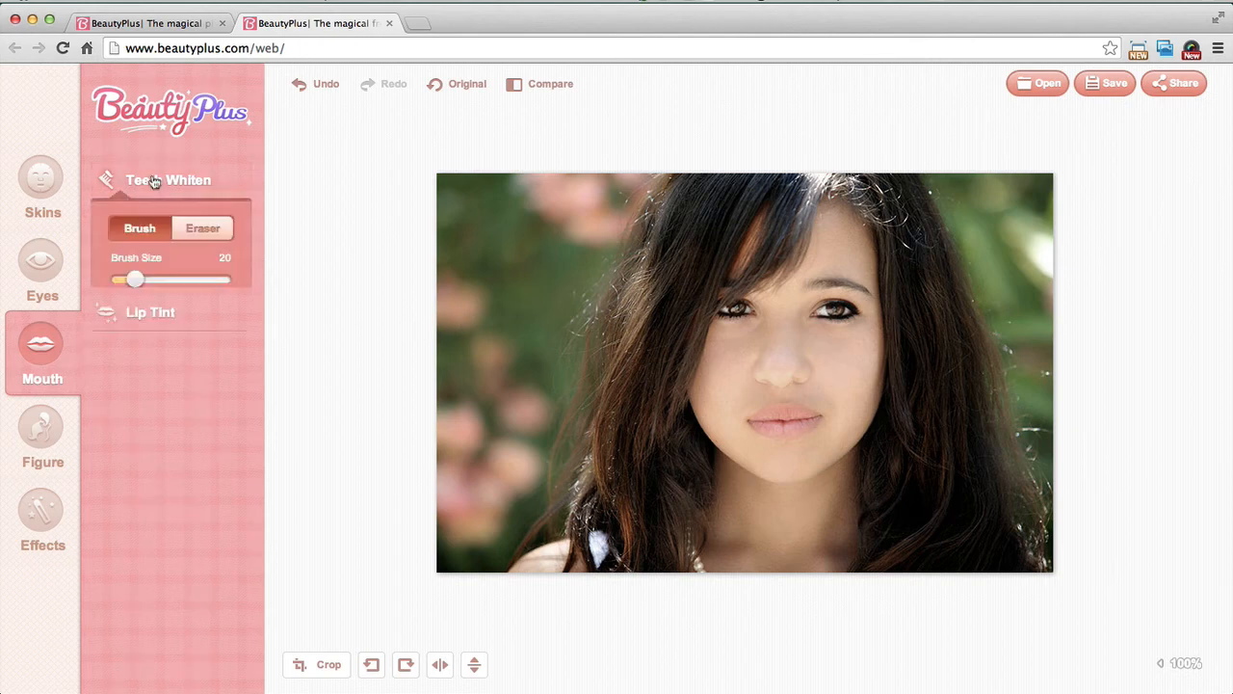
click(206, 368)
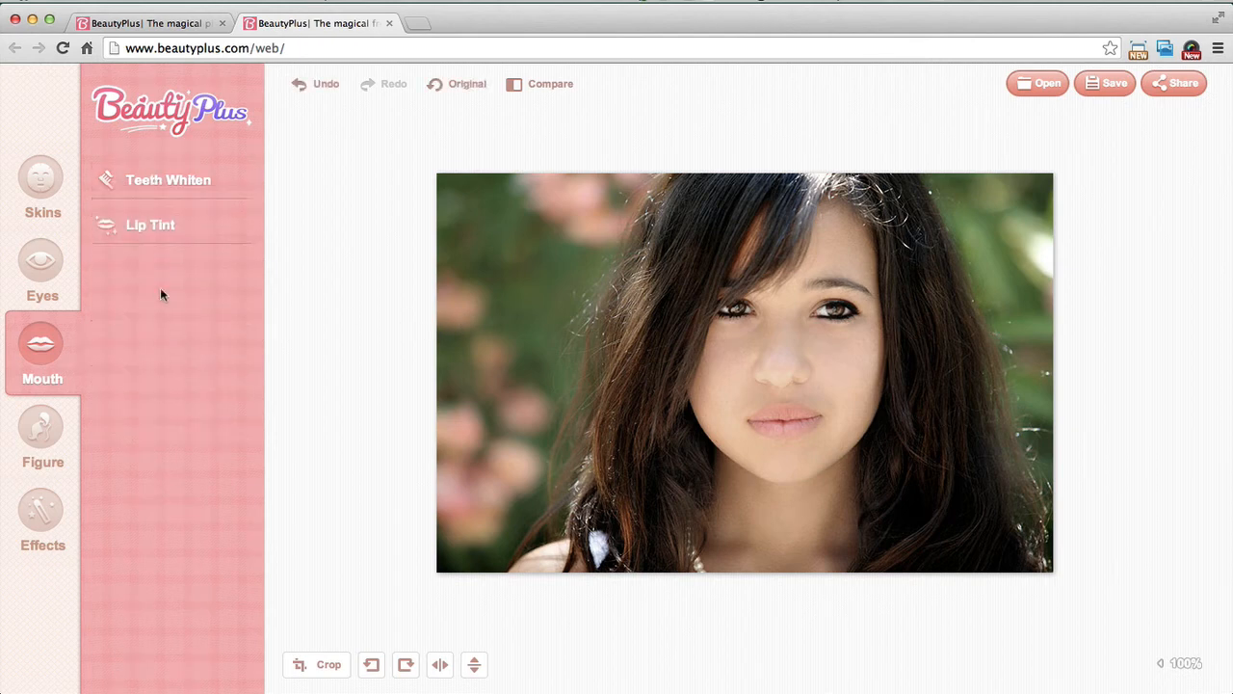
Tint the lips using a dark red from the red palette, brush size 20, fade 60% and brightness 9, and apply it.
click(151, 227)
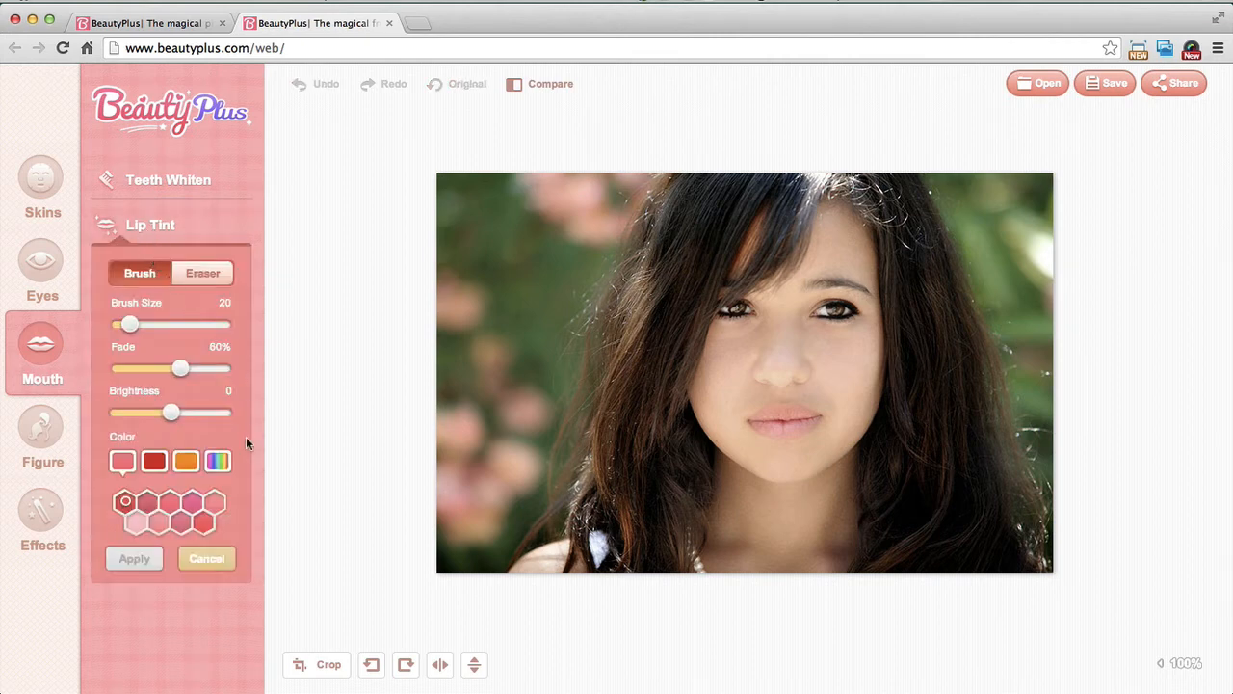
click(159, 465)
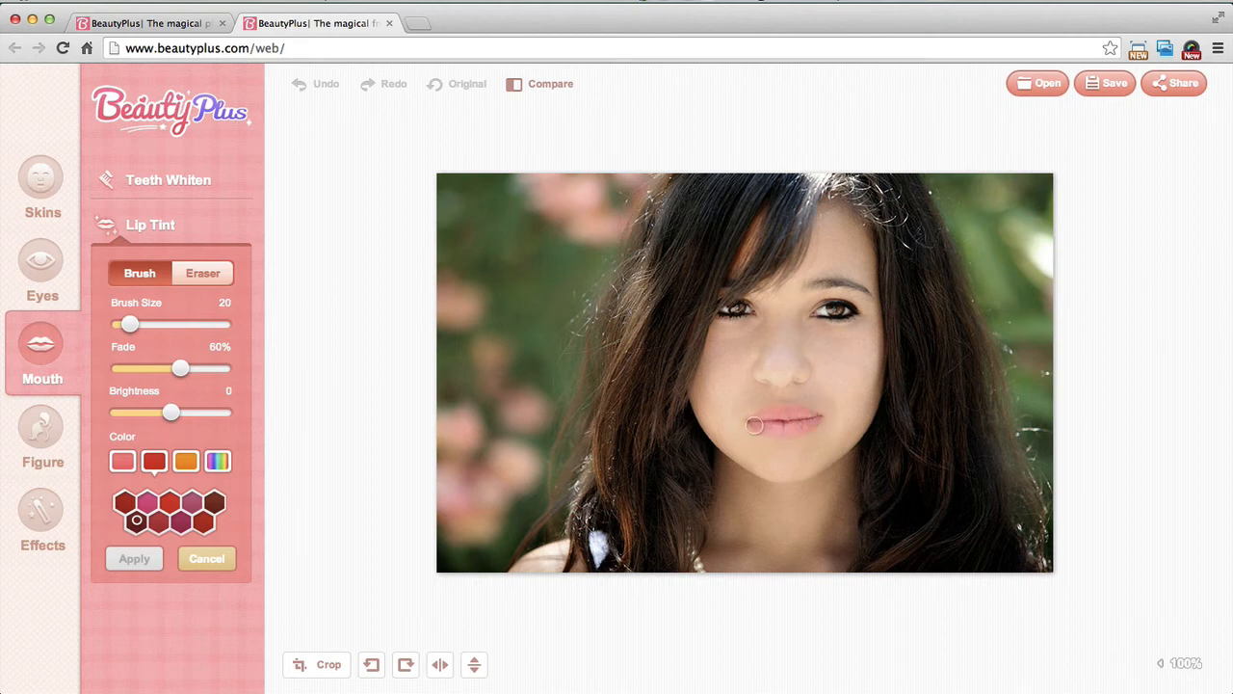
drag(761, 424, 802, 430)
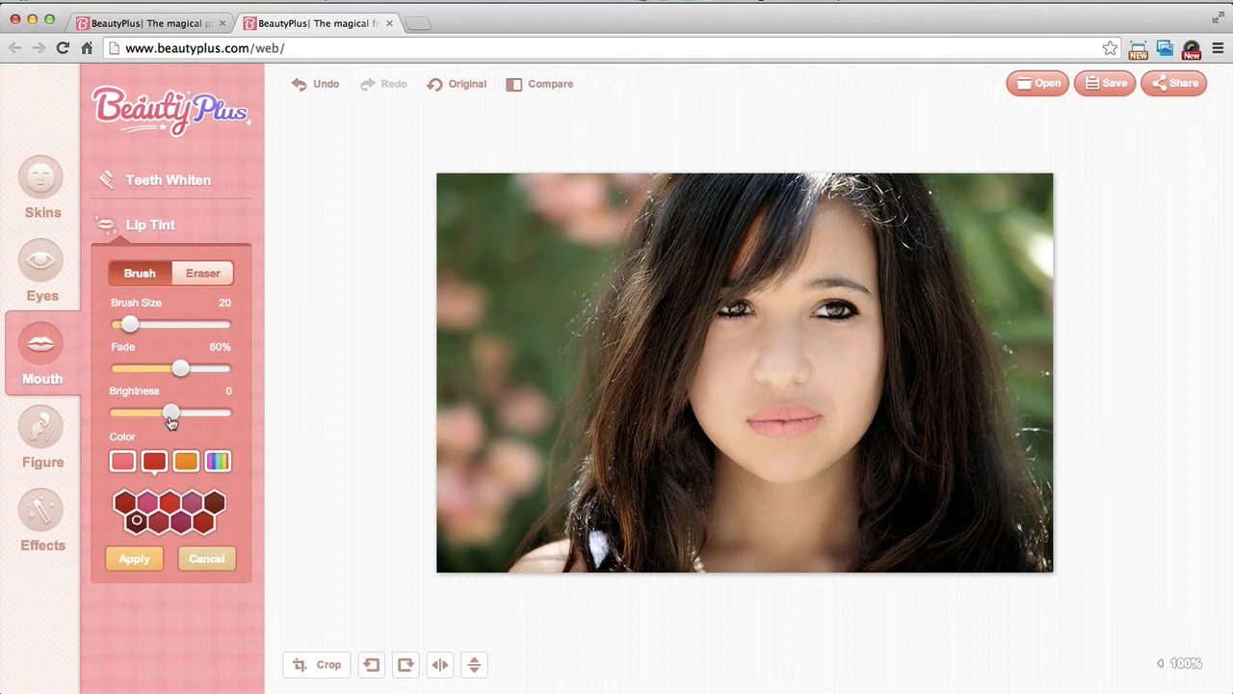
mouse_move(173, 417)
mouse_down()
mouse_move(215, 416)
mouse_move(164, 416)
mouse_move(177, 417)
mouse_up()
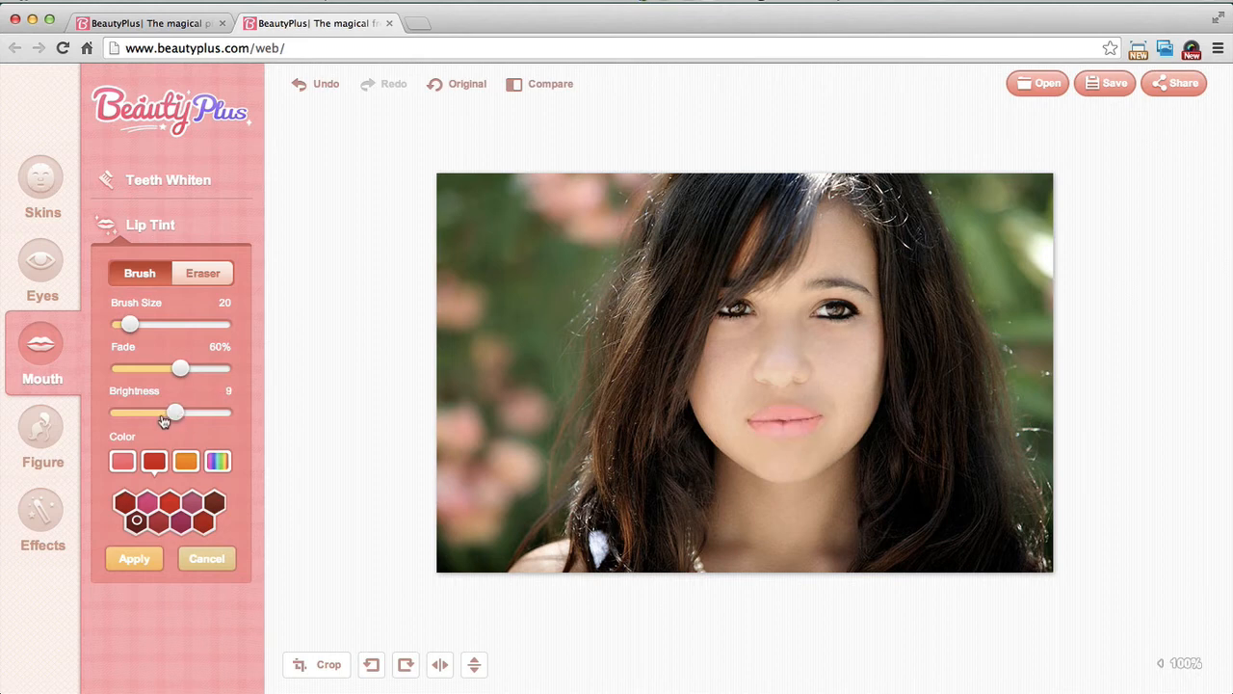
click(152, 564)
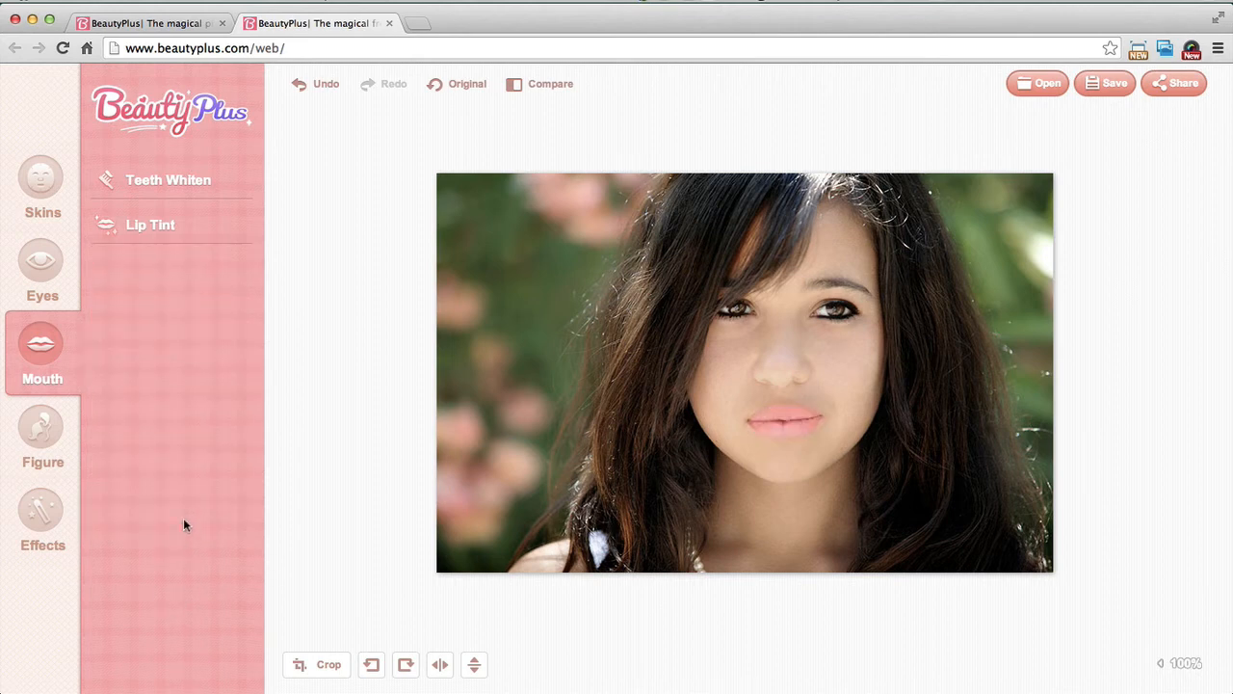
Review the Slimming tool's area brush options for the figure without changing the portrait.
click(40, 435)
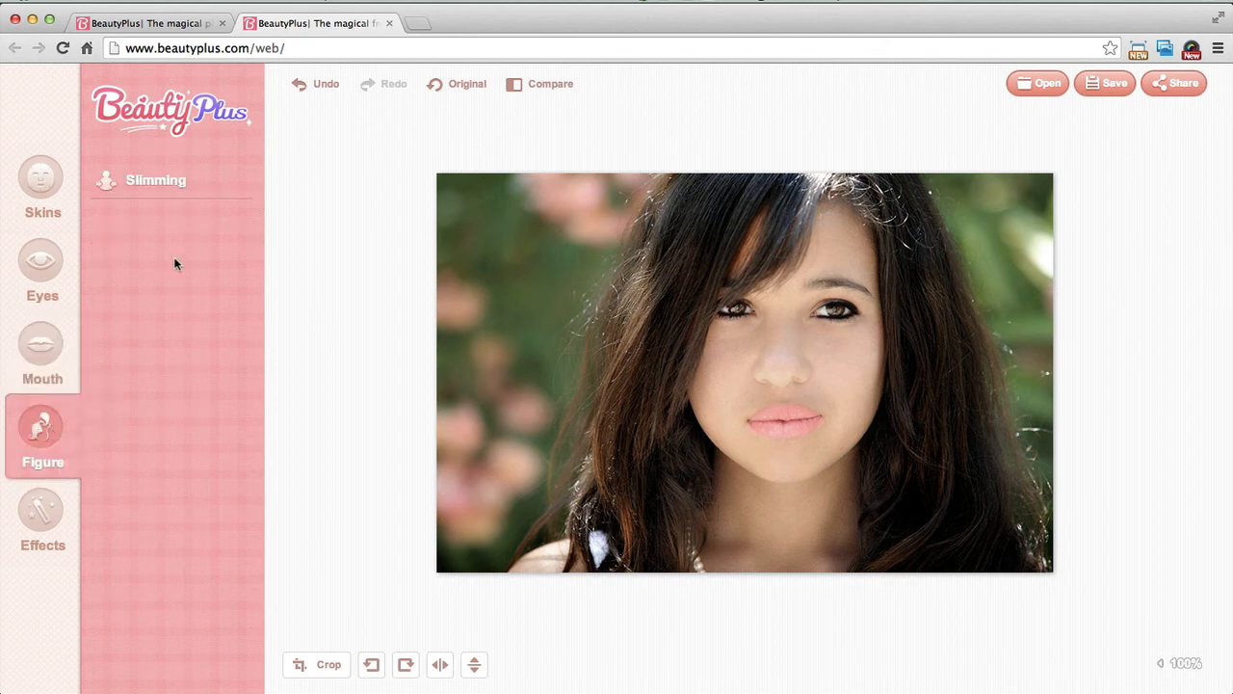
click(158, 189)
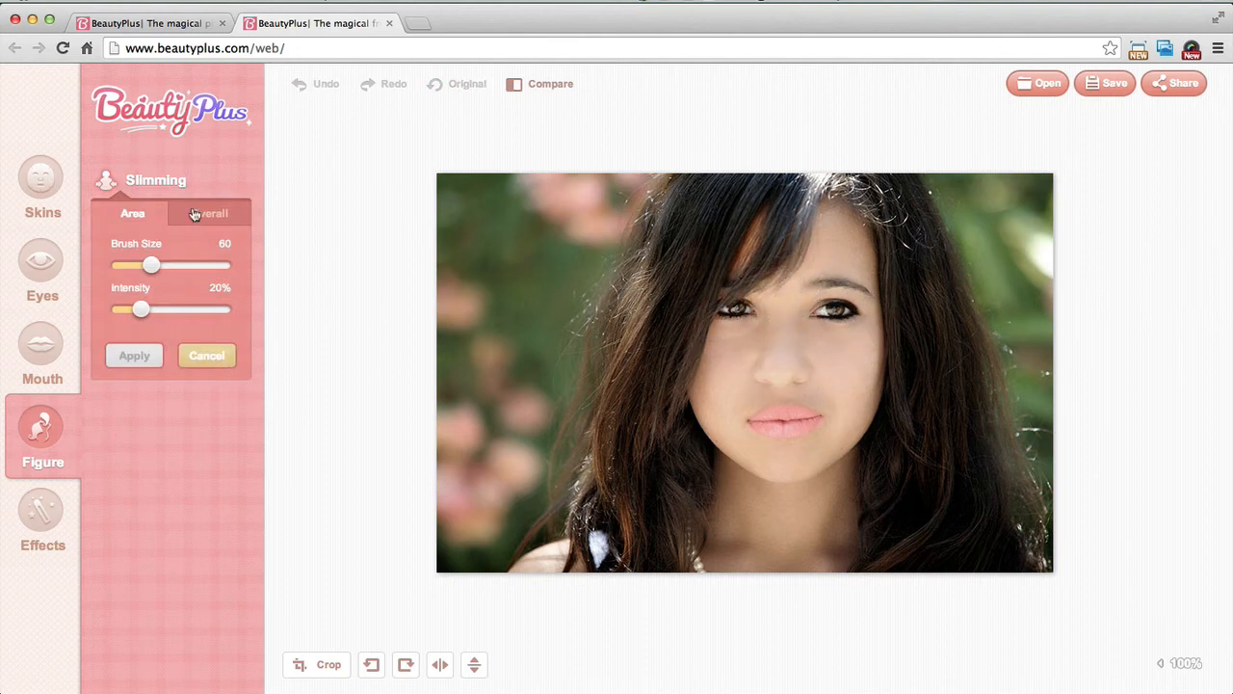
click(205, 357)
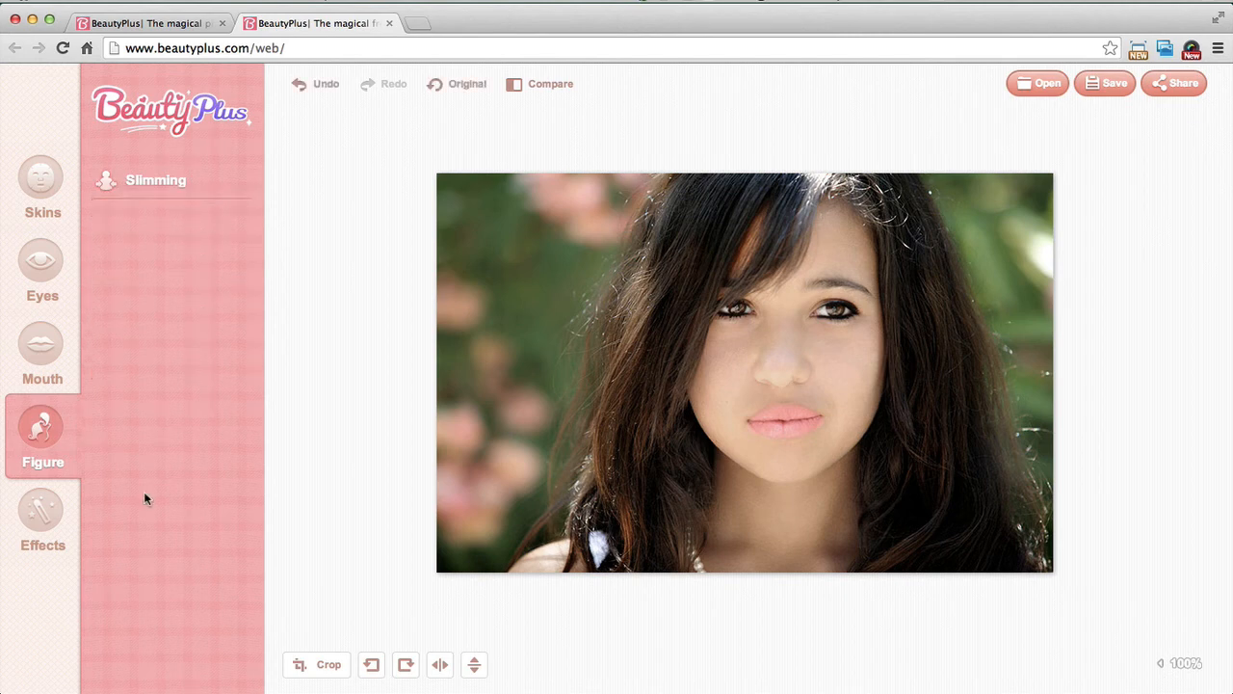
Try the Cappuccino effect on the portrait, compare the whole photo with its original, and discard the effect.
click(43, 512)
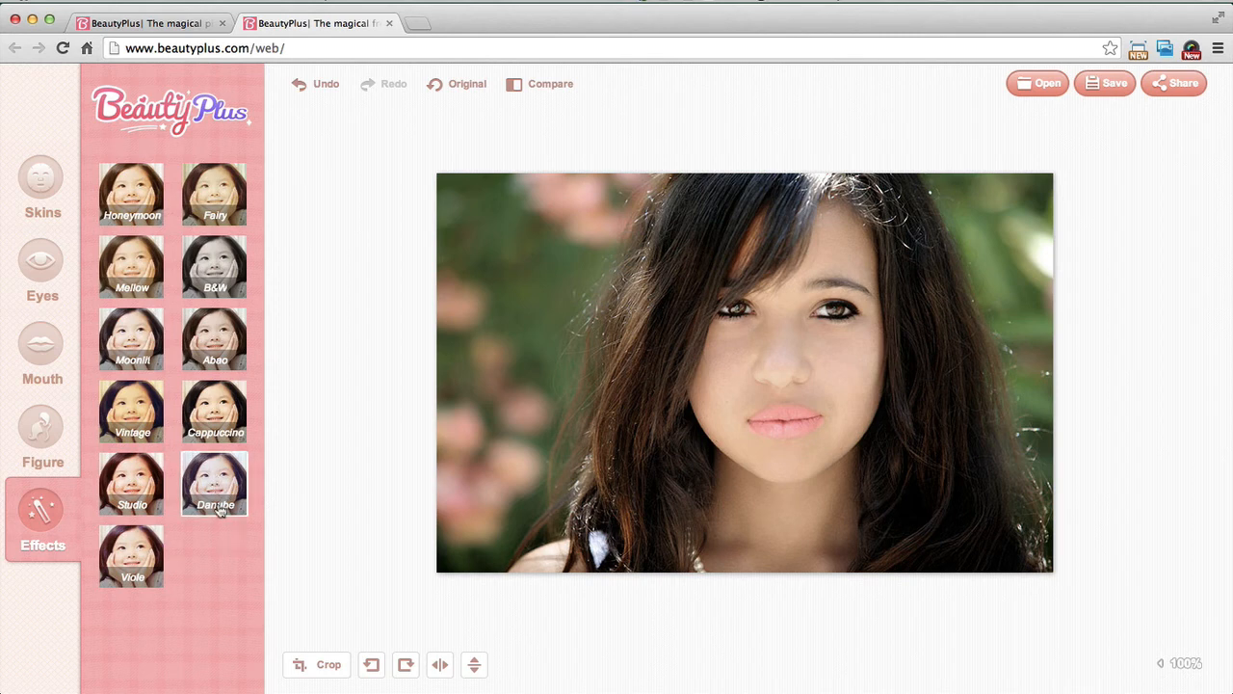
click(218, 417)
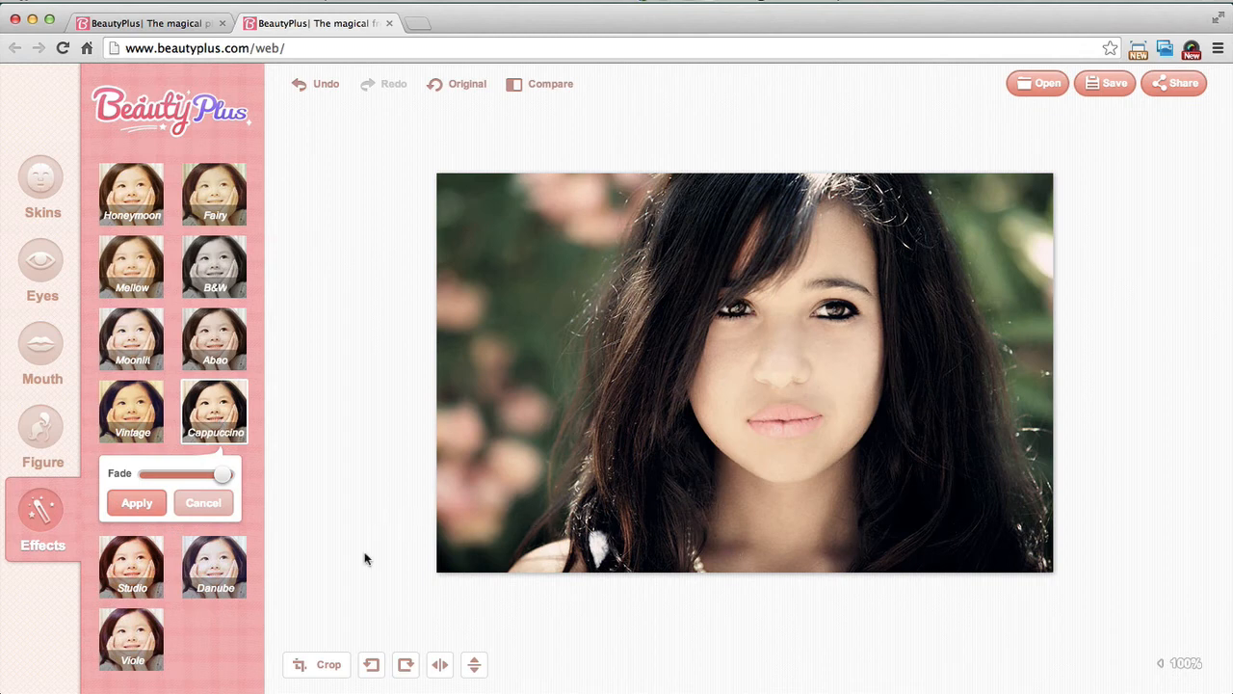
click(545, 86)
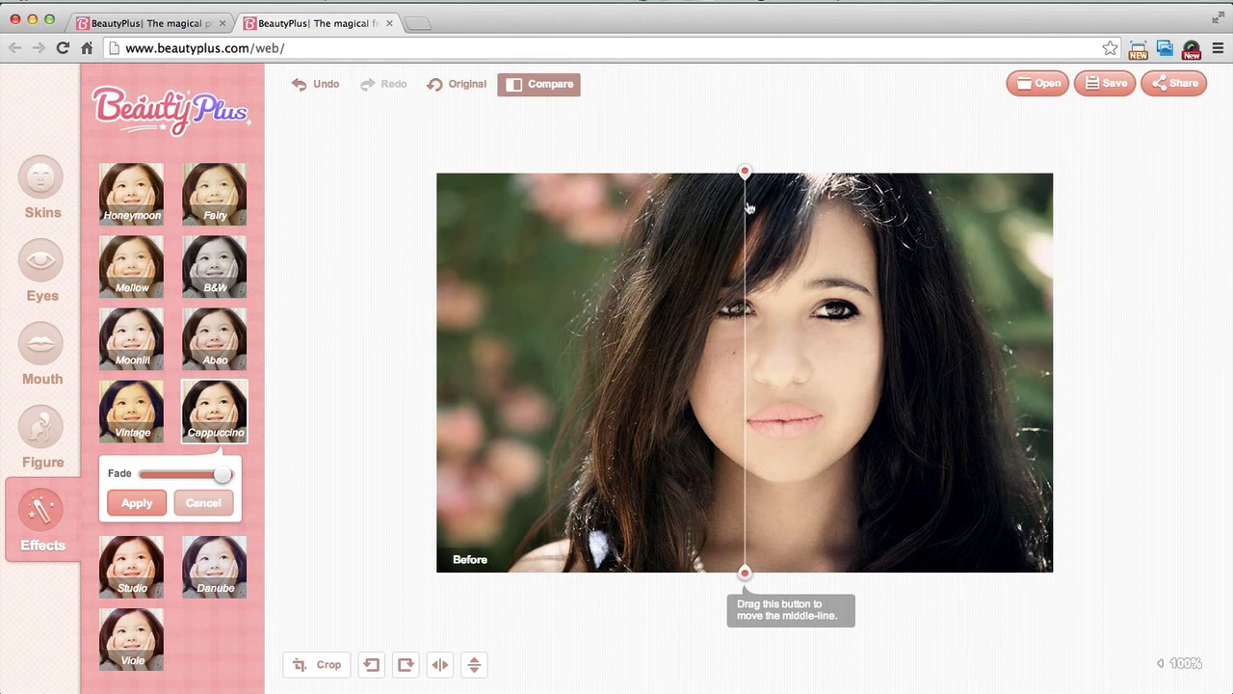
drag(746, 174, 1073, 221)
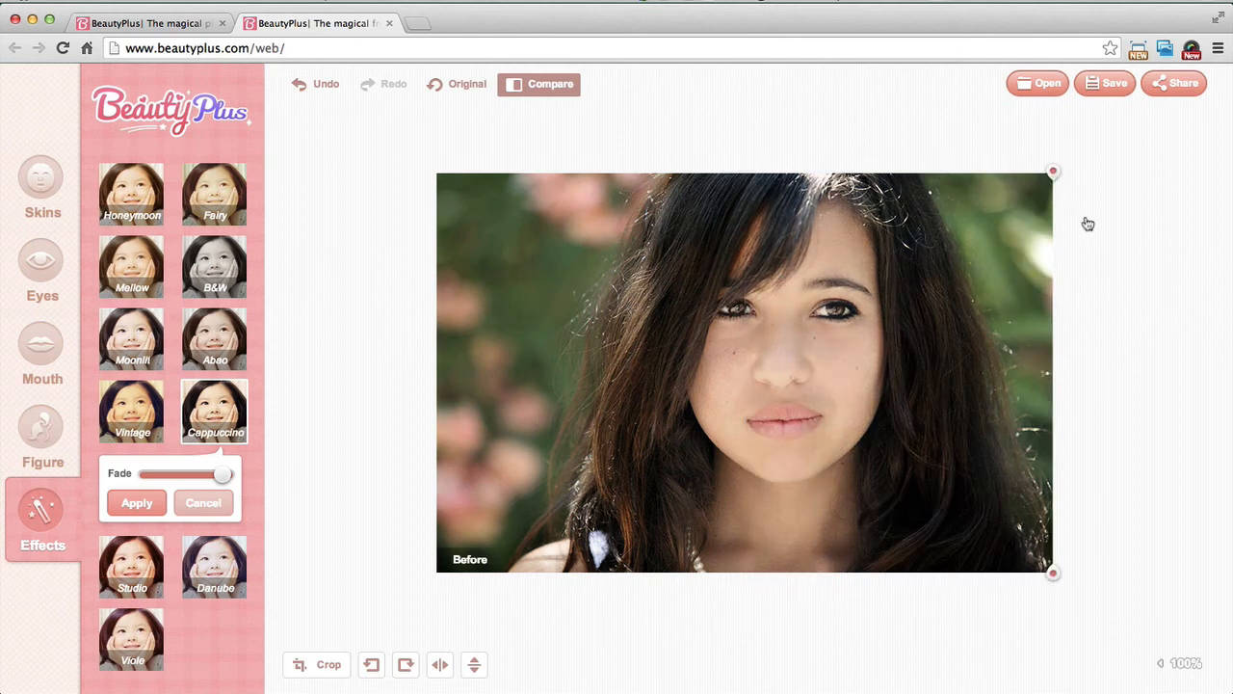
drag(1055, 227, 407, 253)
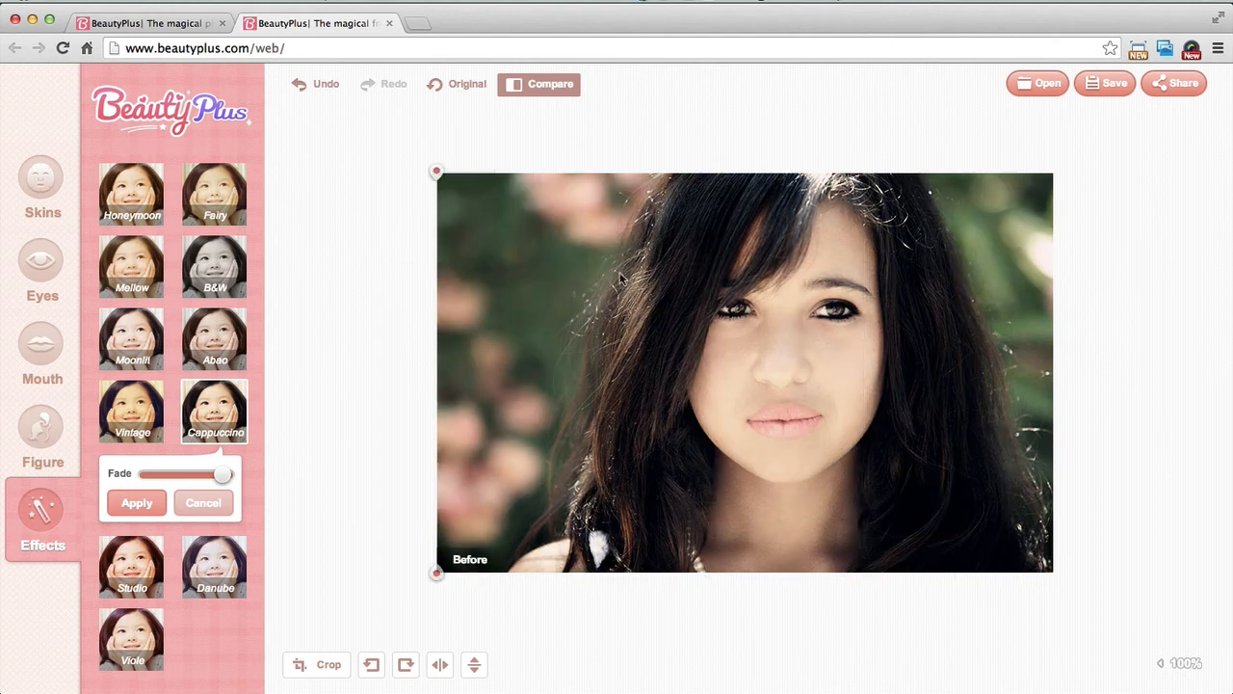
click(203, 502)
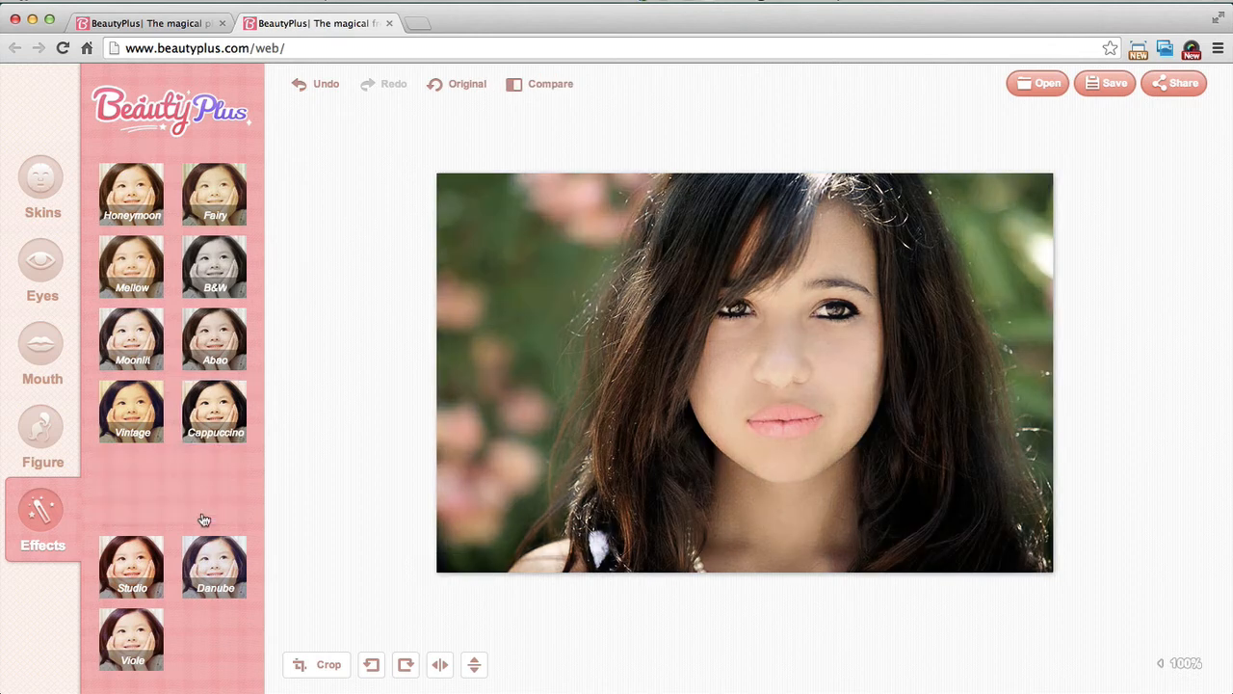
Apply the Honeymoon effect at full fade strength after comparing the portrait with its original.
click(137, 198)
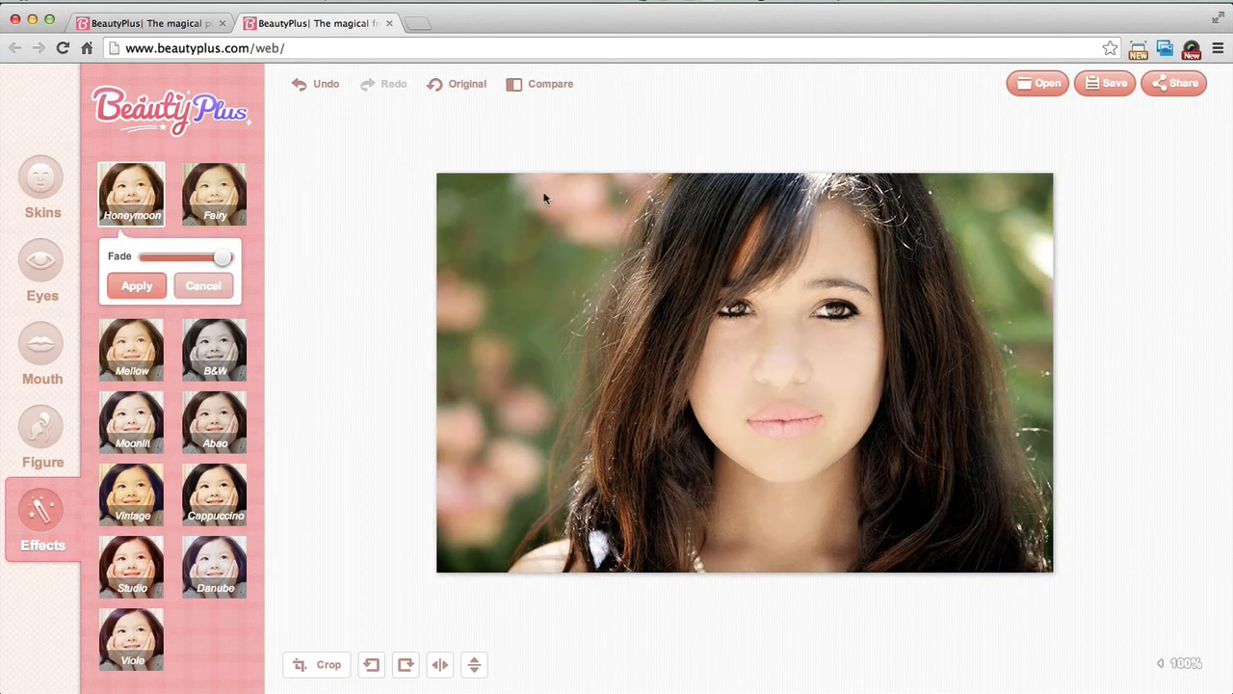
click(542, 85)
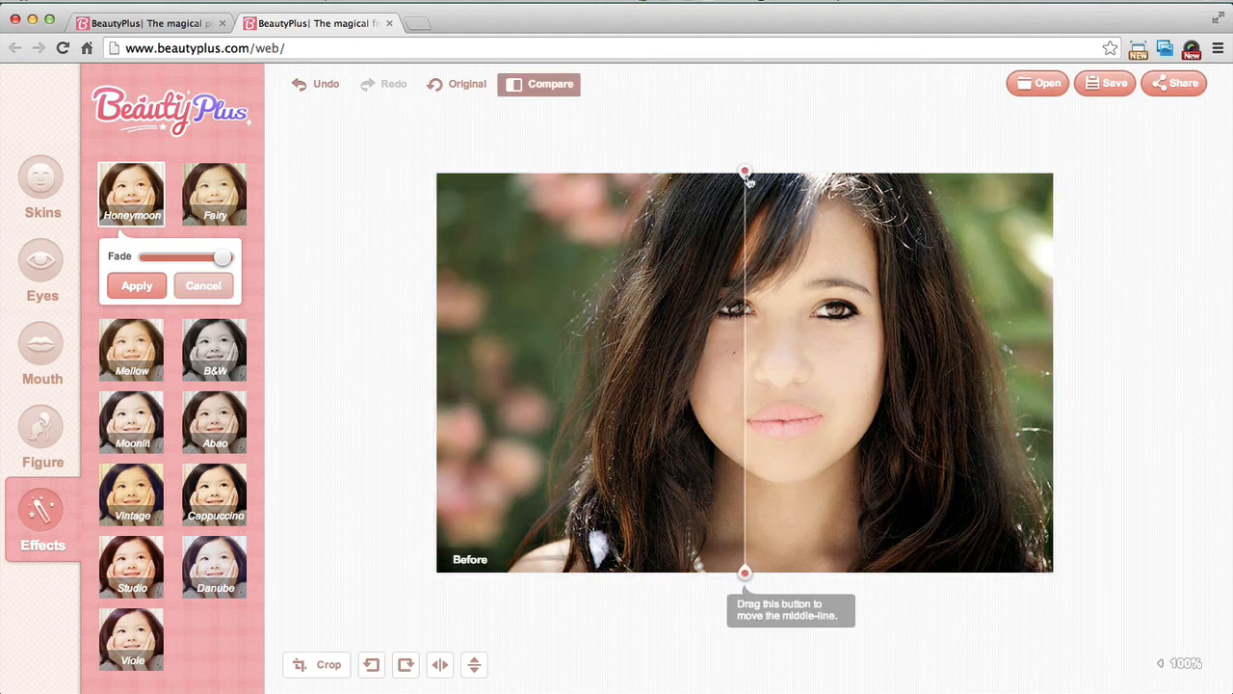
drag(747, 176, 468, 313)
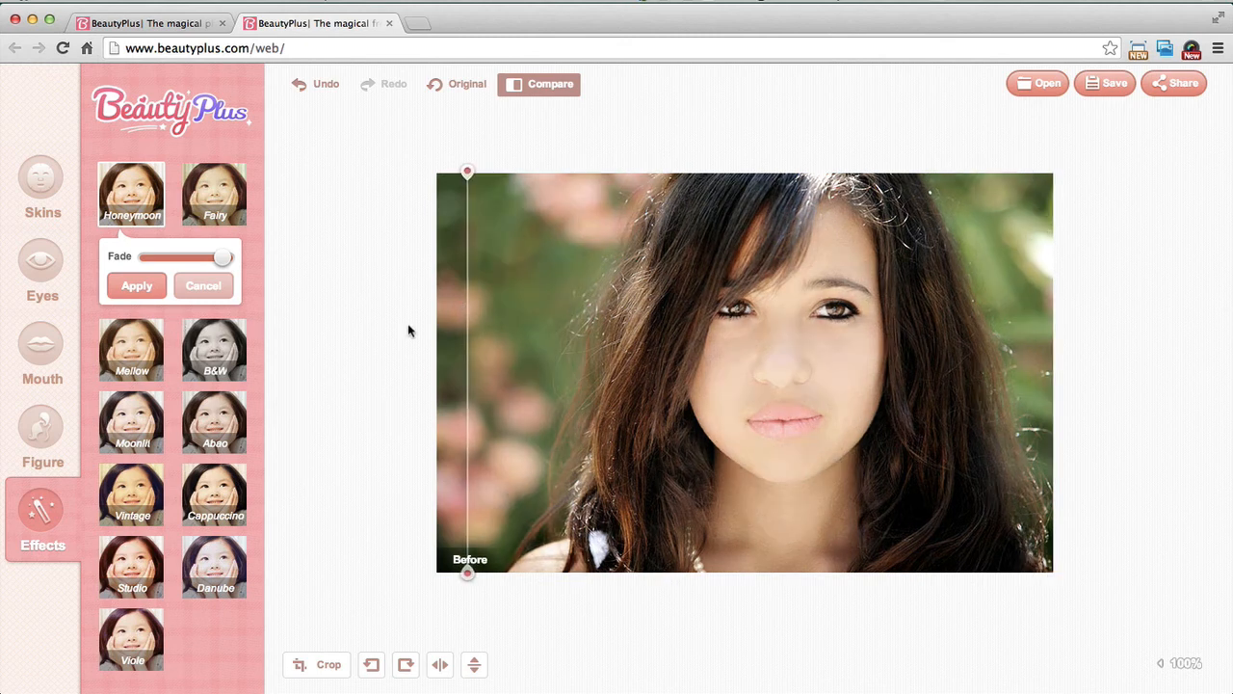
click(137, 286)
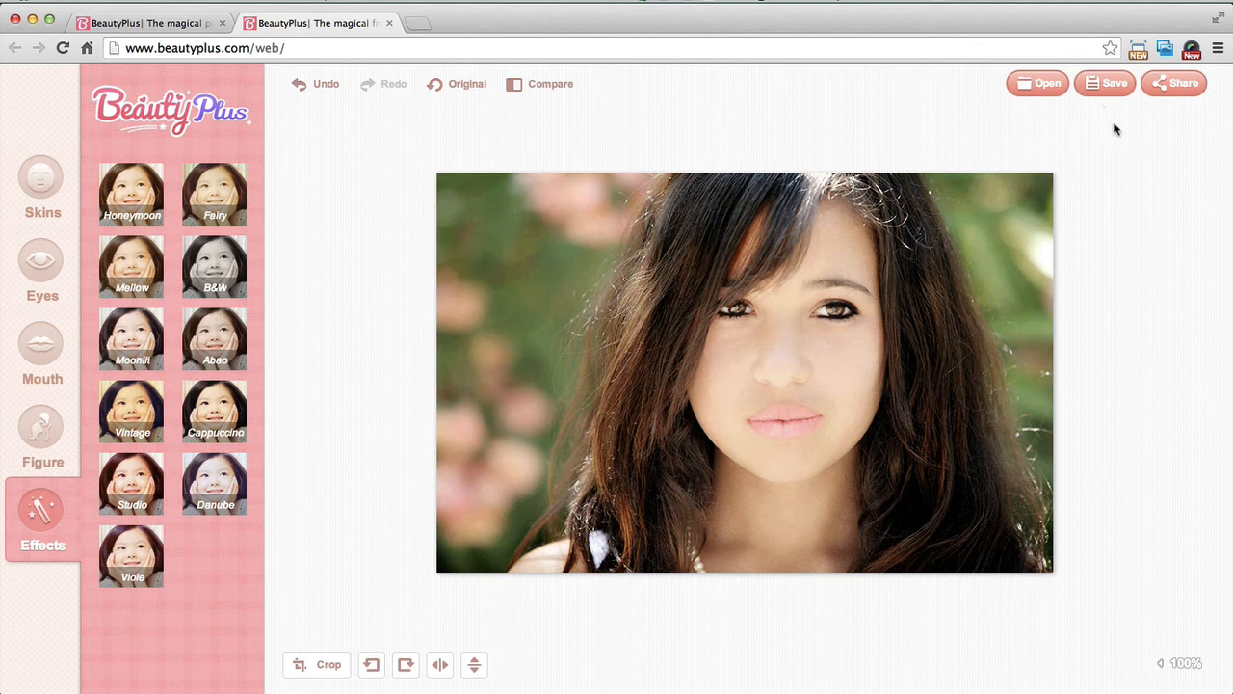
Try lowering the JPG save quality to a file size of about 42.8 KB, check the format choices, and cancel saving.
click(1106, 87)
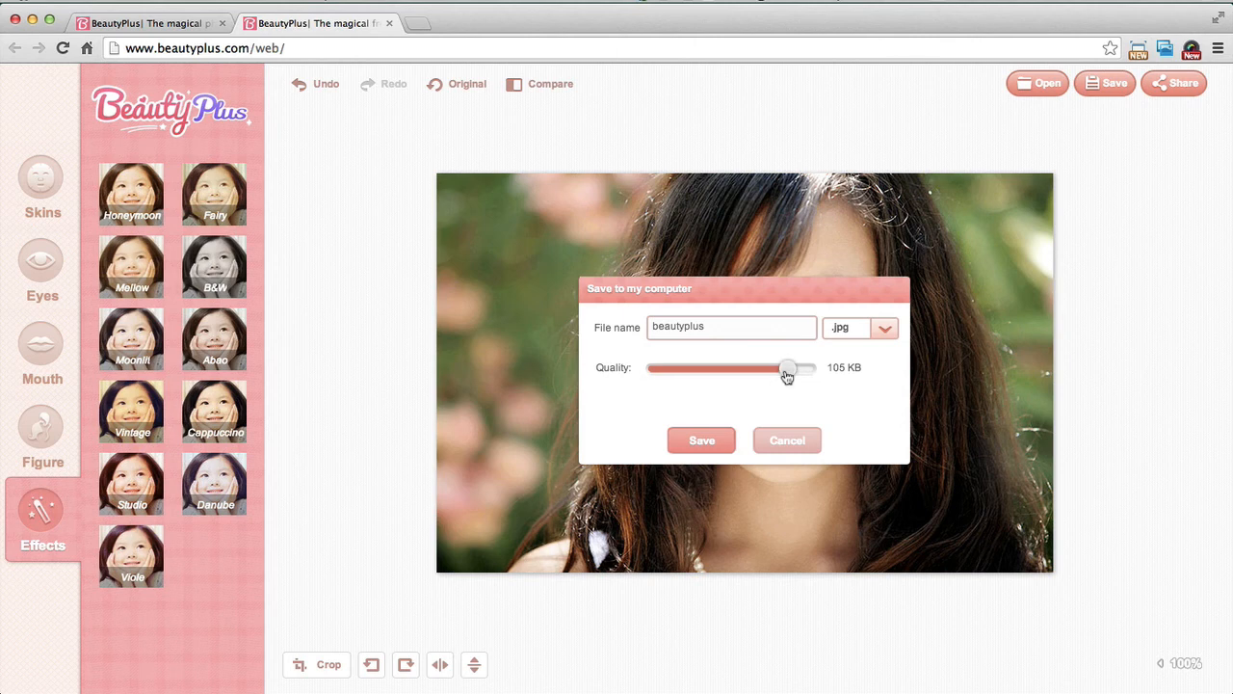
drag(788, 372, 738, 375)
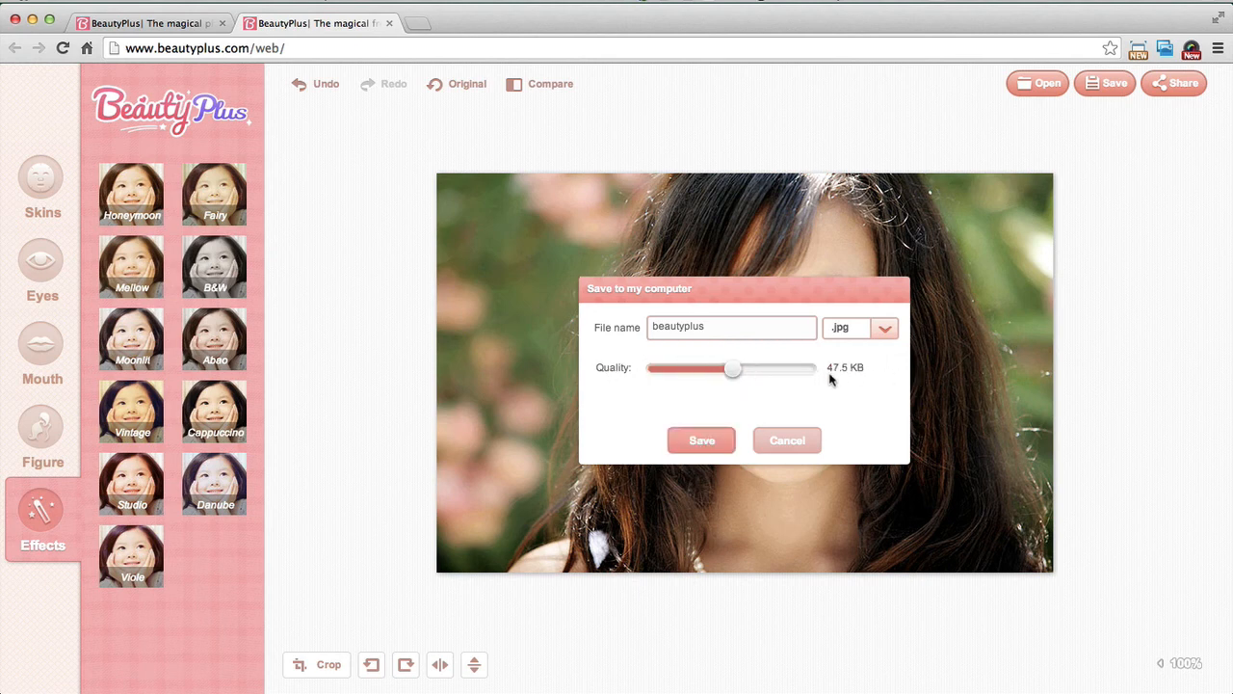
mouse_move(735, 375)
mouse_down()
mouse_move(705, 376)
mouse_move(721, 375)
mouse_up()
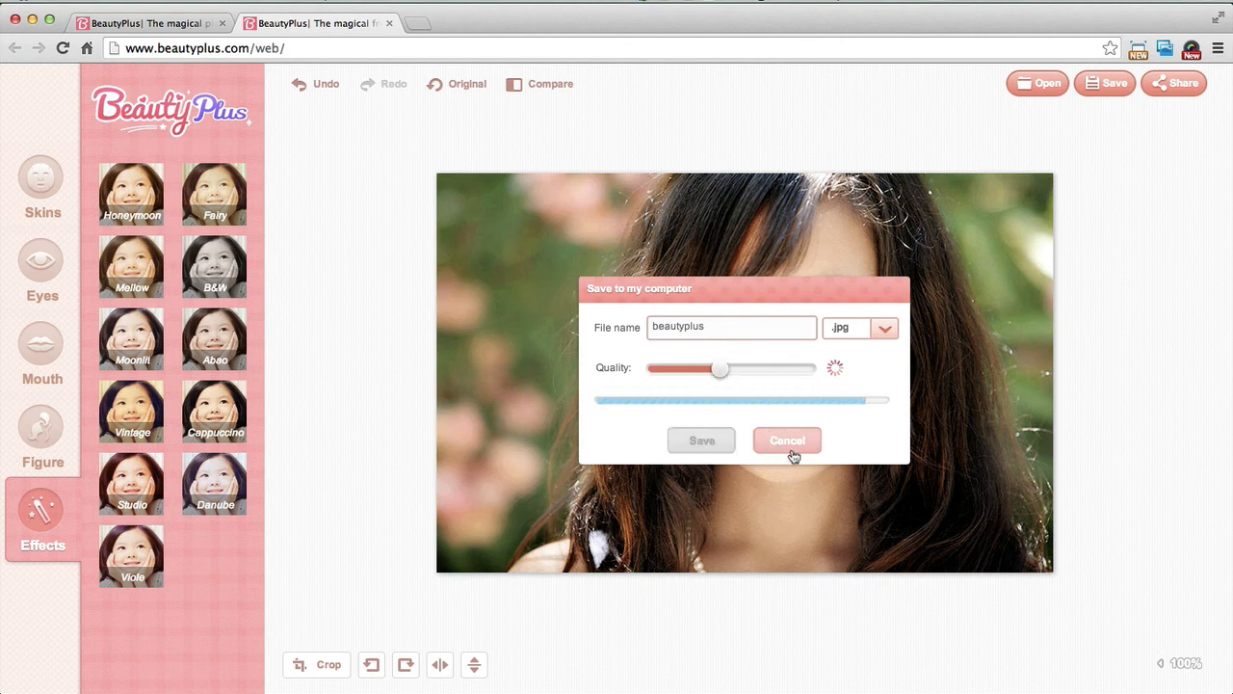
click(894, 328)
click(891, 332)
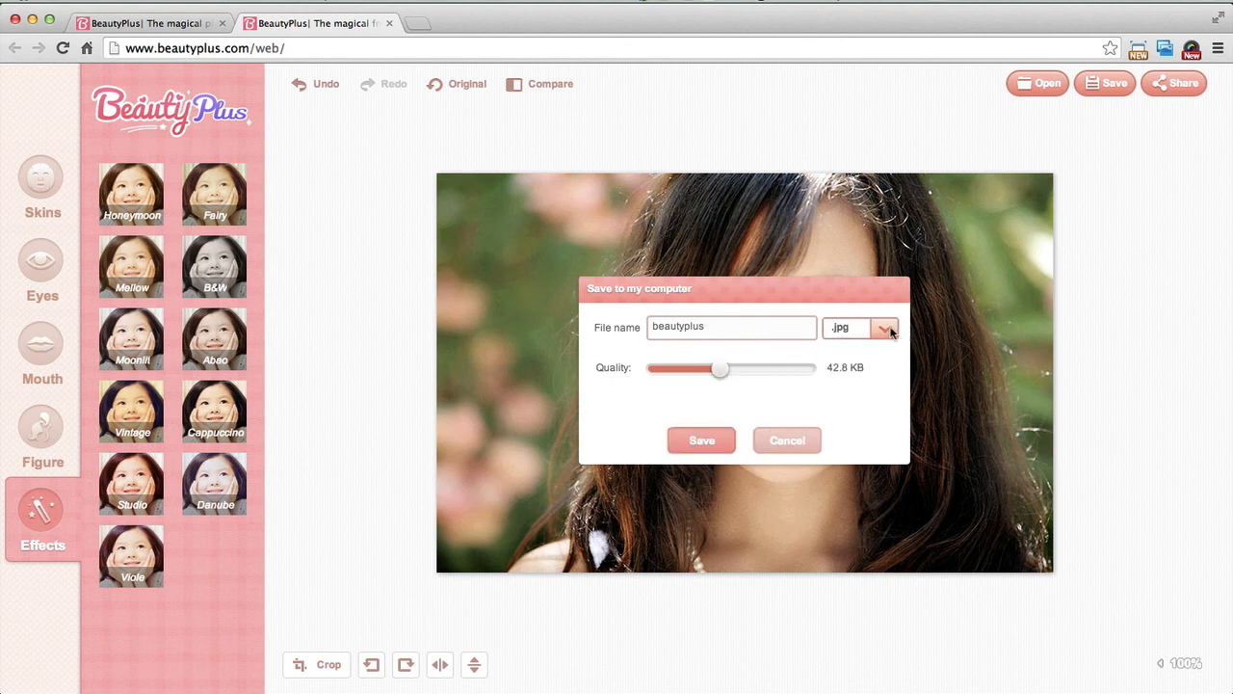
click(796, 439)
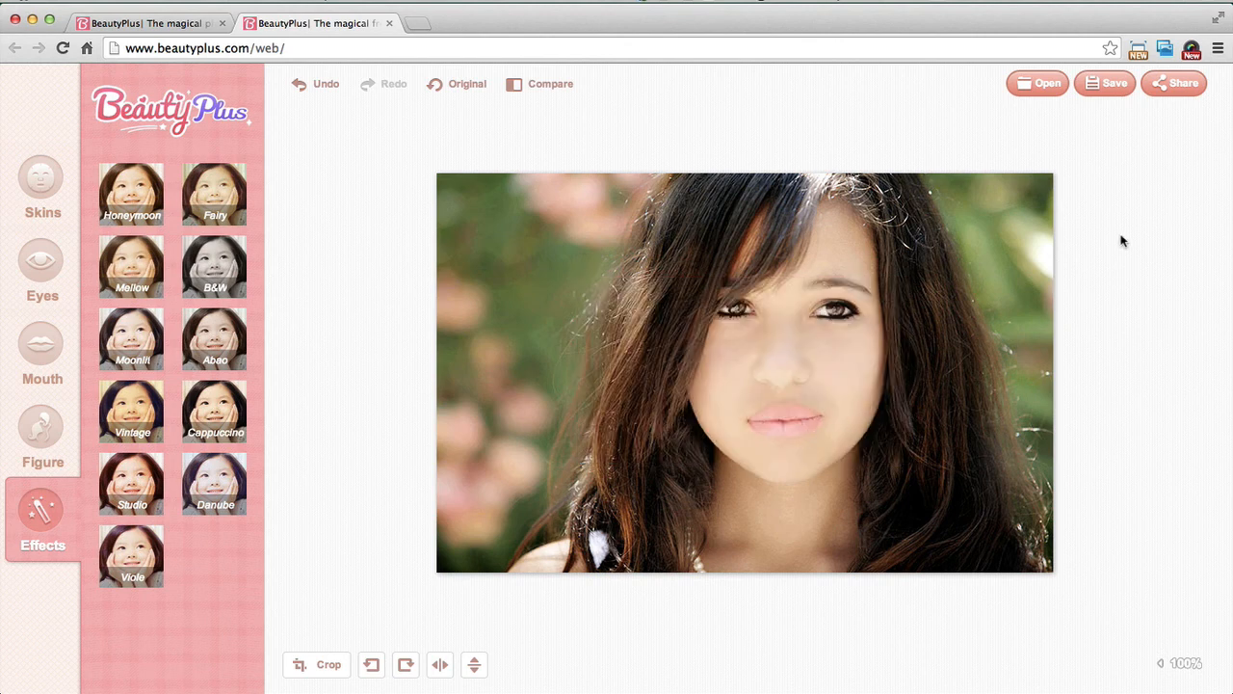
Review the photo sharing options, including the Twitter connection, and close them without sharing.
click(1178, 86)
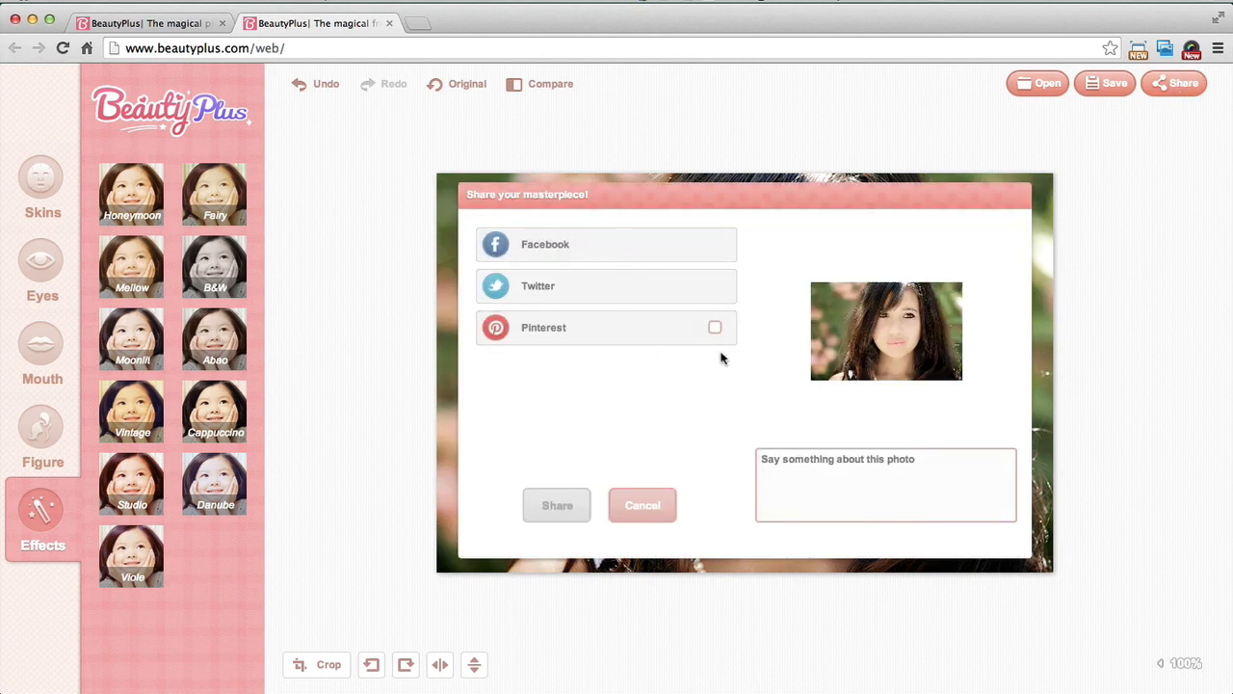
click(561, 286)
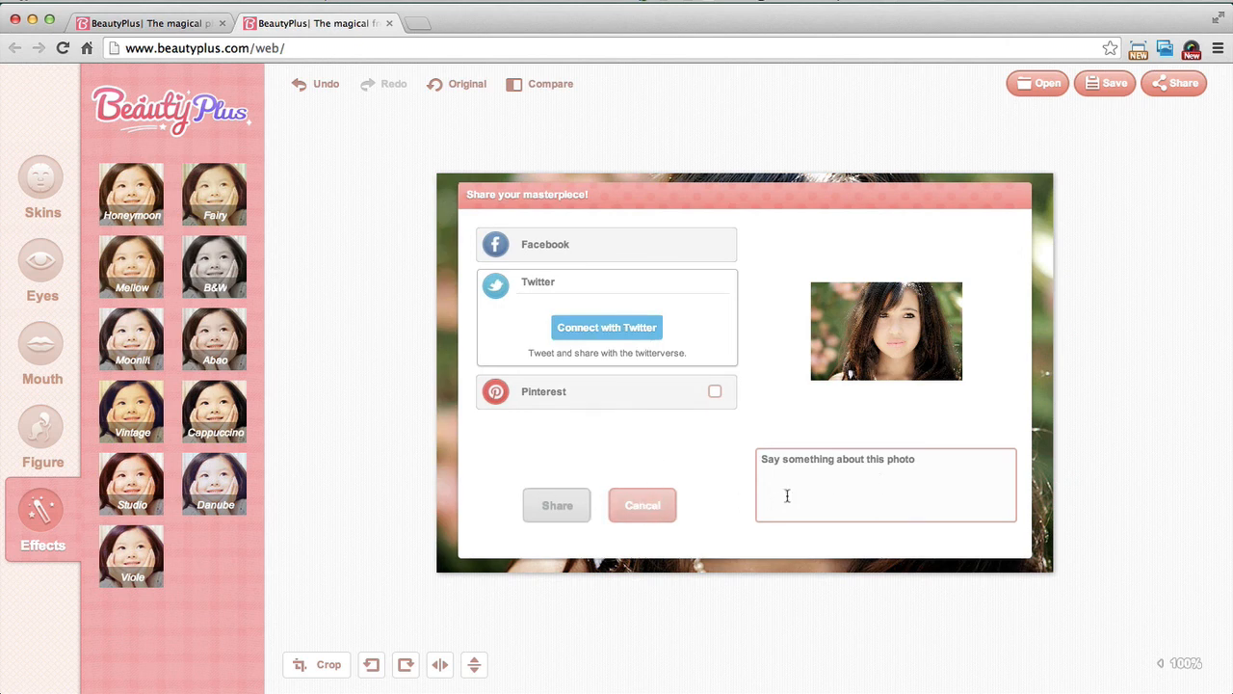
click(643, 508)
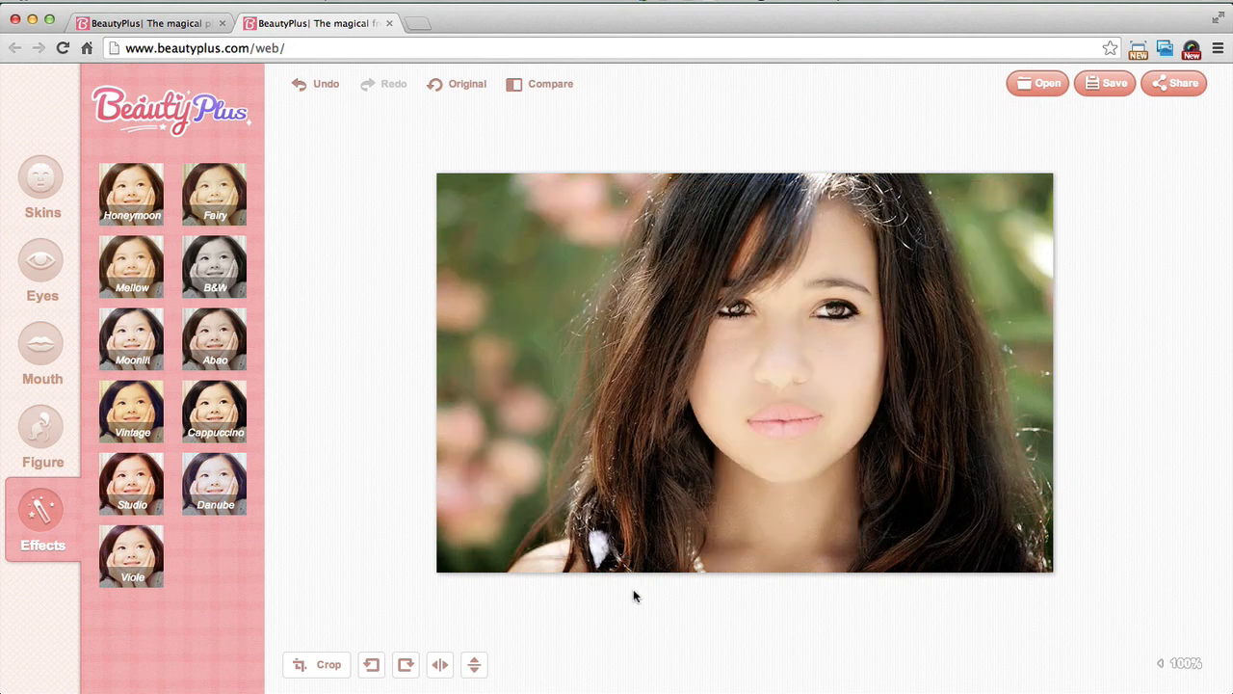